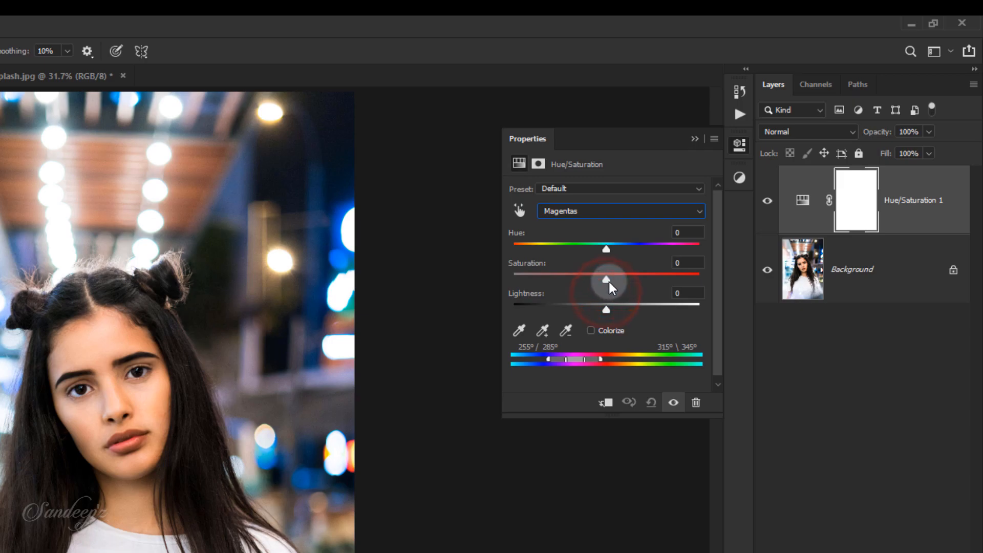
Set the saturation of the Magentas, Blues and Cyans to -100 in the Hue/Saturation adjustment.
left_click(572, 210)
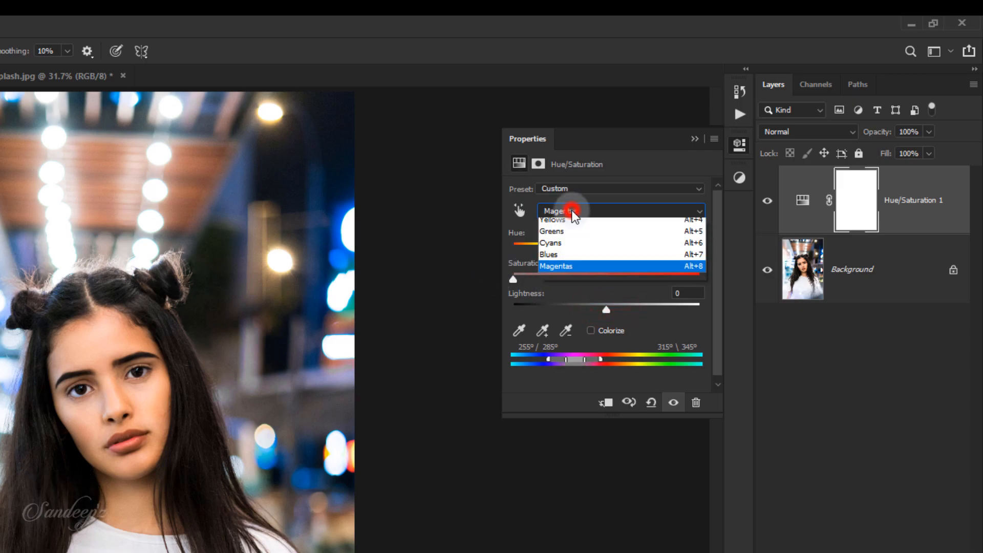
left_click(563, 281)
left_click_drag(604, 279, 507, 280)
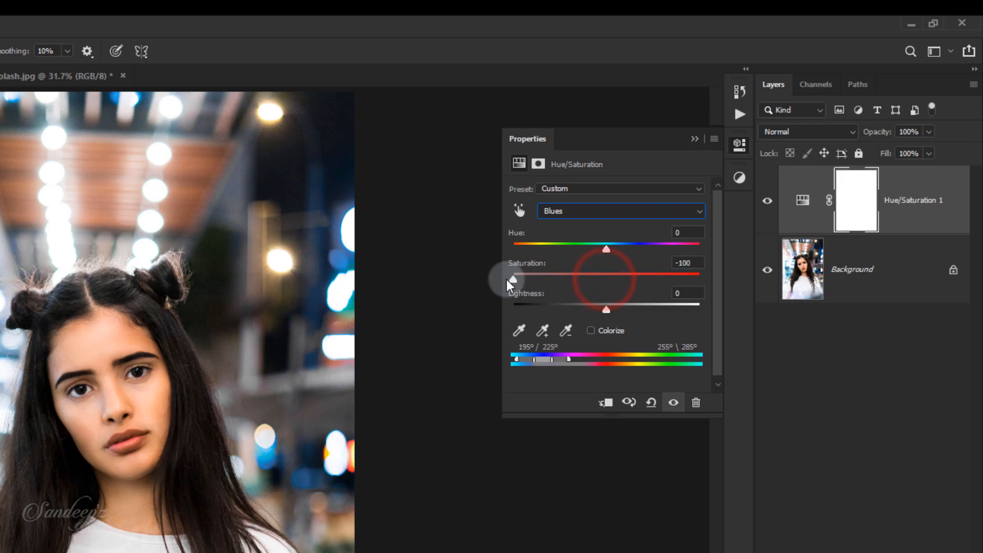
left_click(561, 212)
left_click(559, 270)
left_click_drag(605, 280, 519, 277)
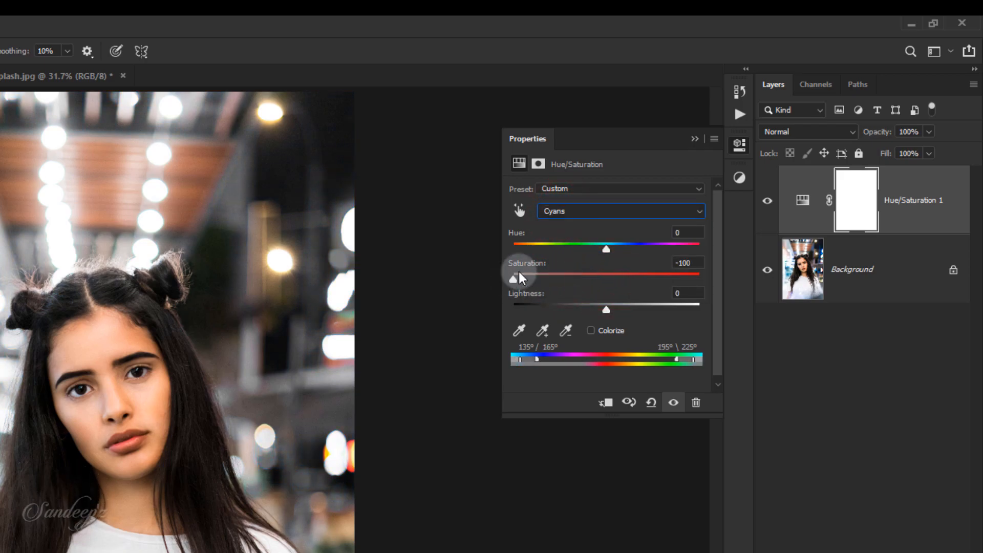
Set the saturation of the Greens to -100 in the Hue/Saturation adjustment and collapse its properties.
left_click(580, 212)
left_click(575, 261)
left_click_drag(604, 279, 493, 277)
left_click(693, 140)
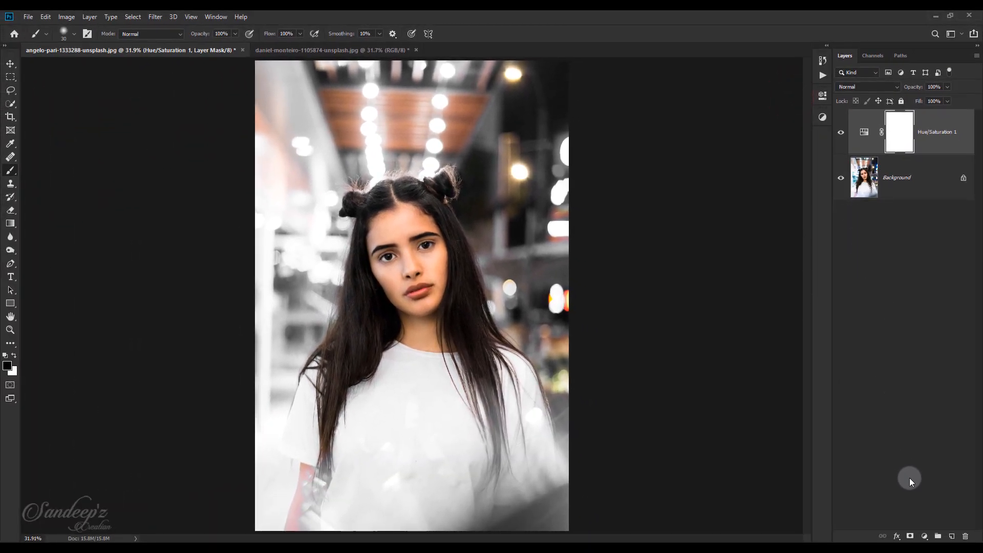
Add a Selective Color adjustment layer and set Yellow to +15% for the Reds.
left_click(924, 536)
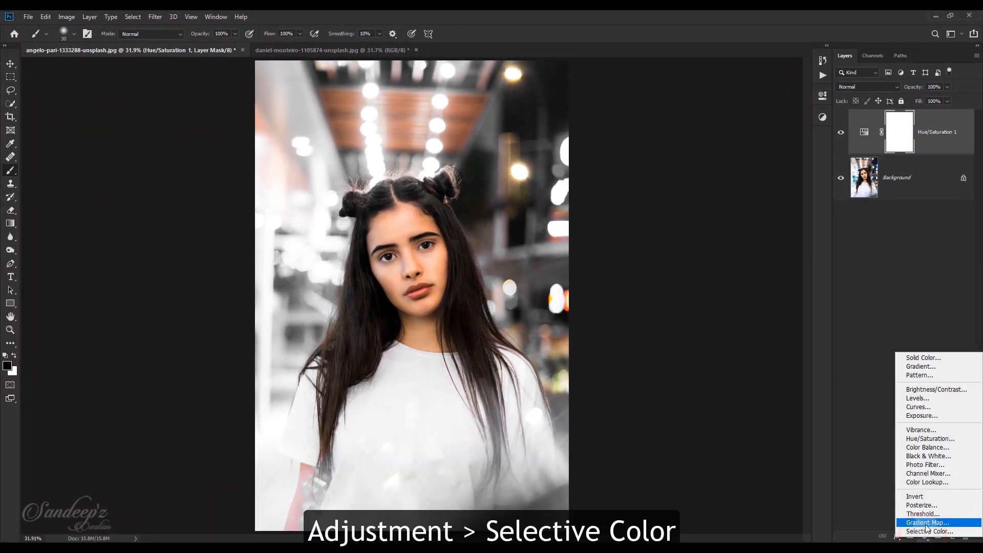
left_click(928, 531)
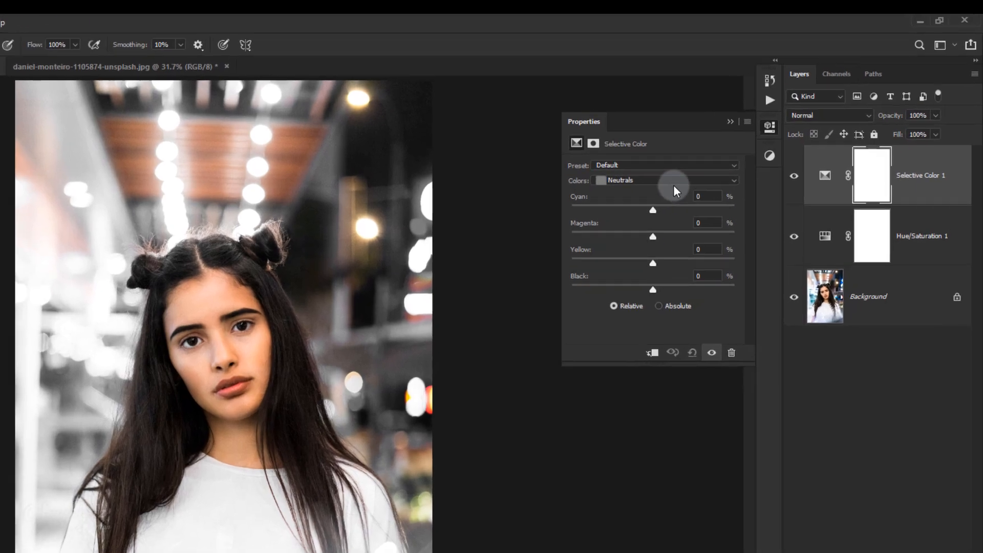
left_click(671, 185)
left_click(671, 187)
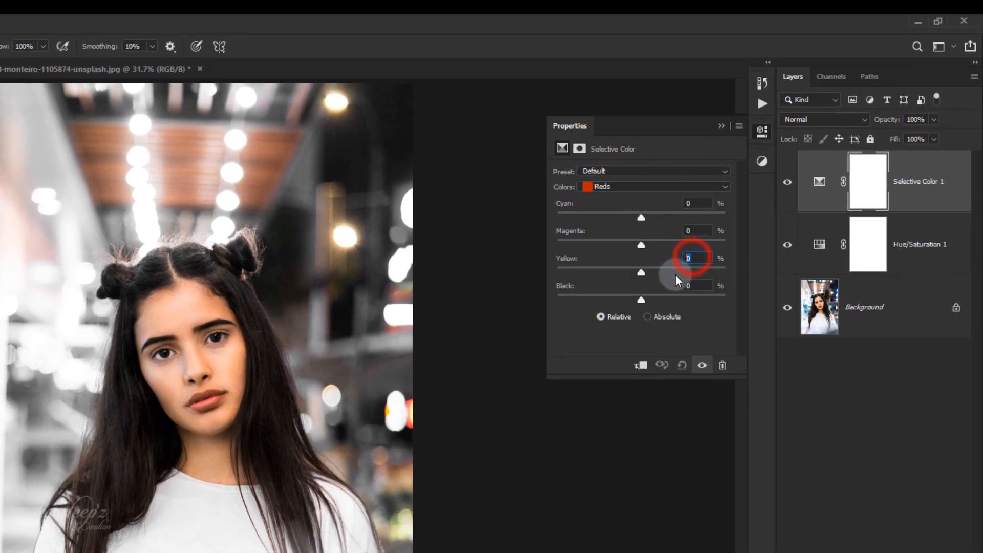
type("15")
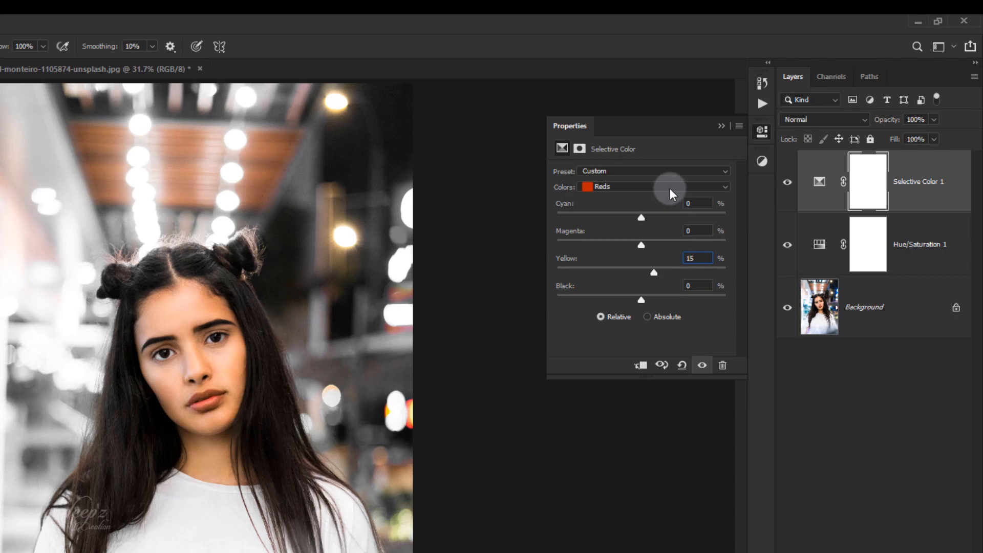
Set Cyan to -10% and Yellow to +5% for the Blacks in the Selective Color adjustment.
left_click(670, 188)
left_click(667, 209)
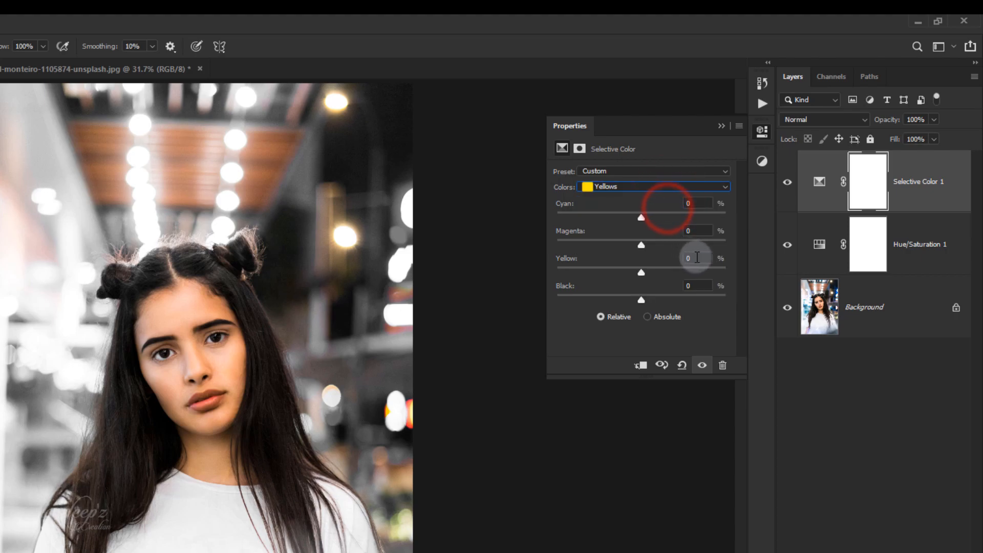
left_click(674, 186)
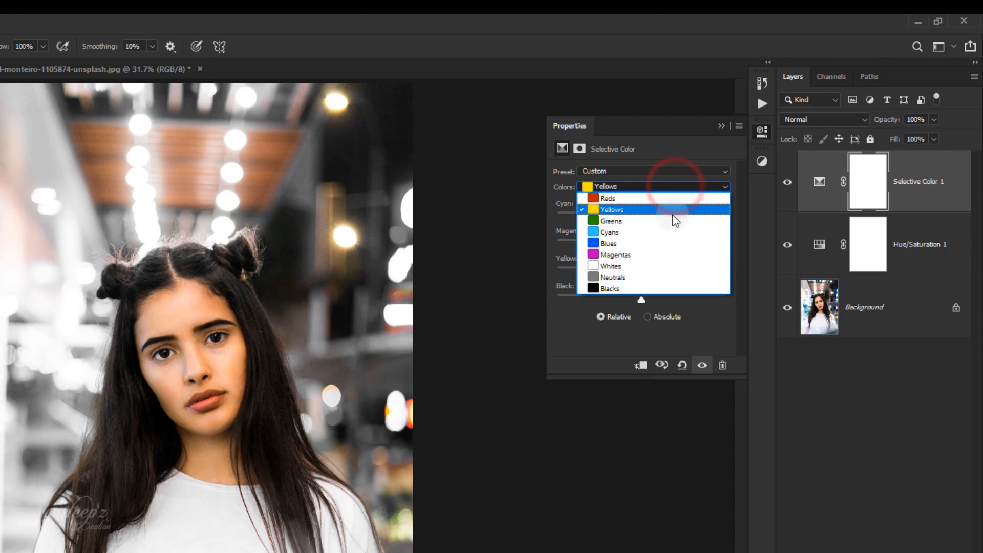
left_click(665, 287)
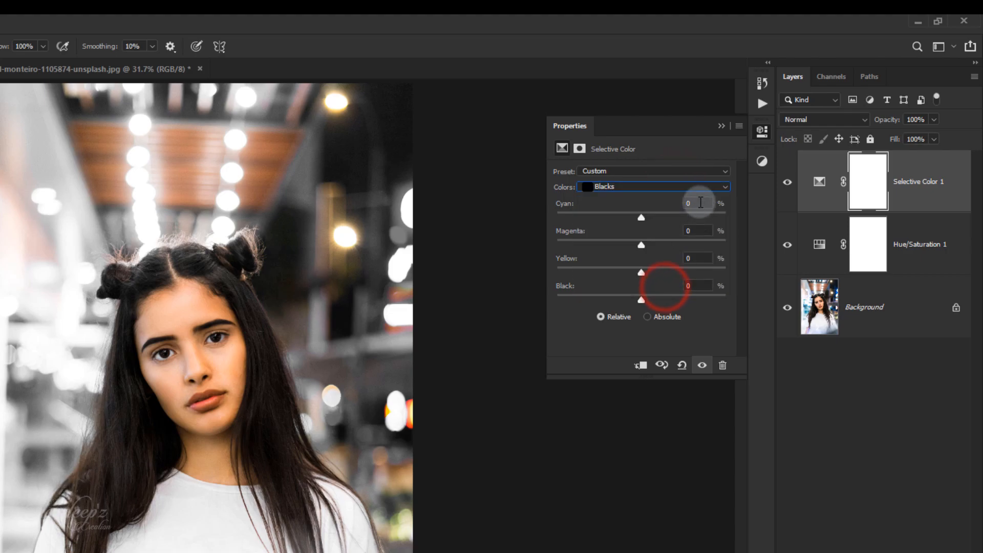
left_click(700, 203)
type("-10")
left_click(697, 257)
type("10")
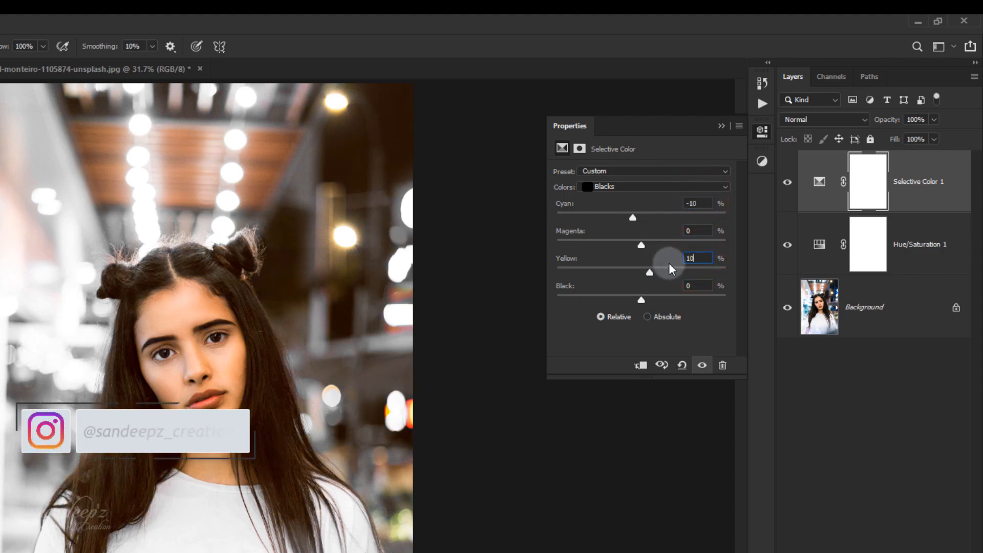
double_click(692, 258)
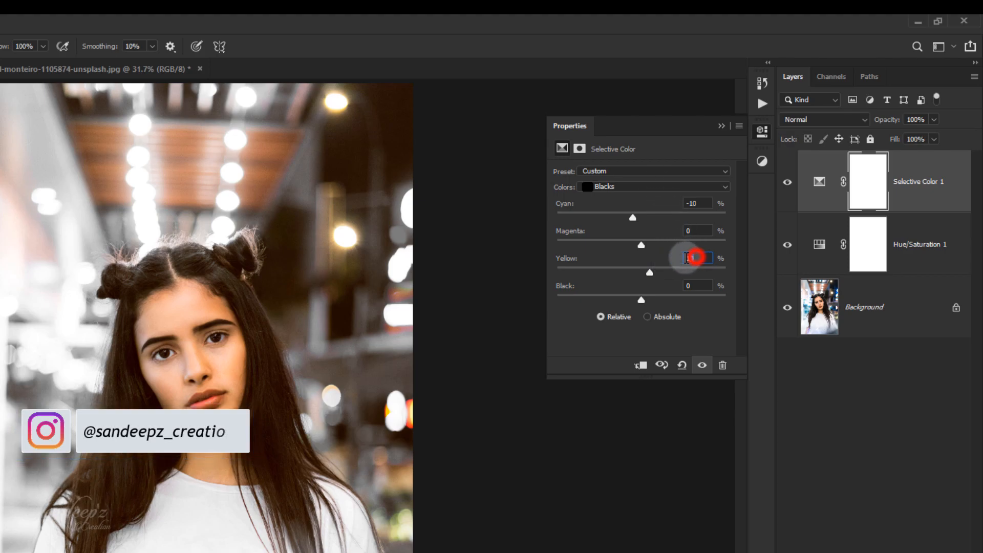
Set the Neutrals in Selective Color to Cyan -15%, Magenta +5%, Yellow +15% and Black +10%, and collapse the properties.
left_click(666, 186)
left_click(659, 277)
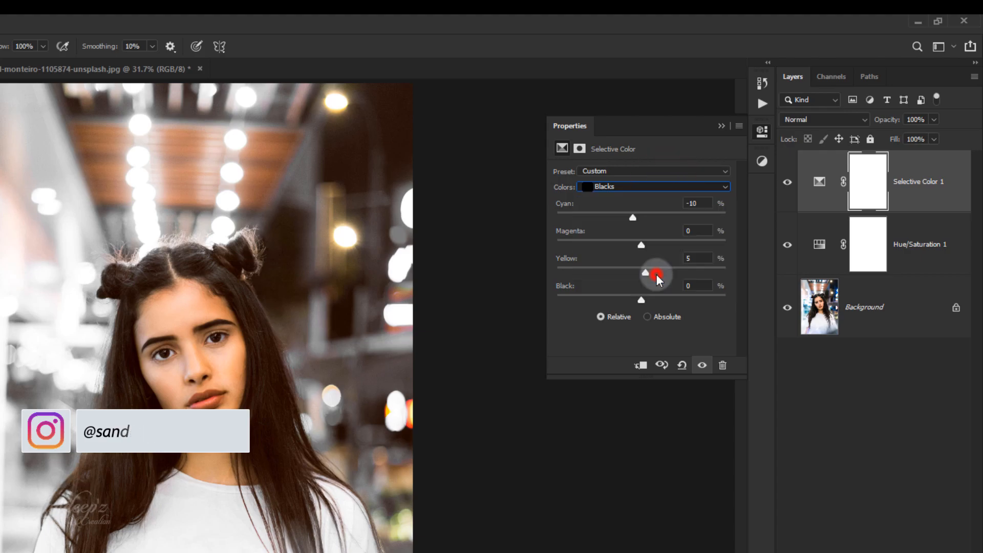
left_click(690, 204)
type("-")
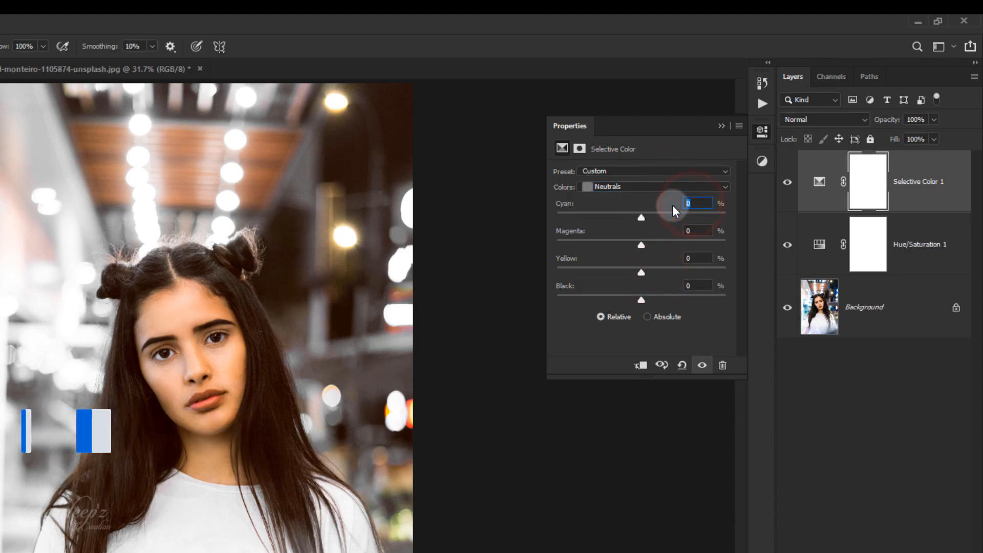
type("15")
left_click(695, 230)
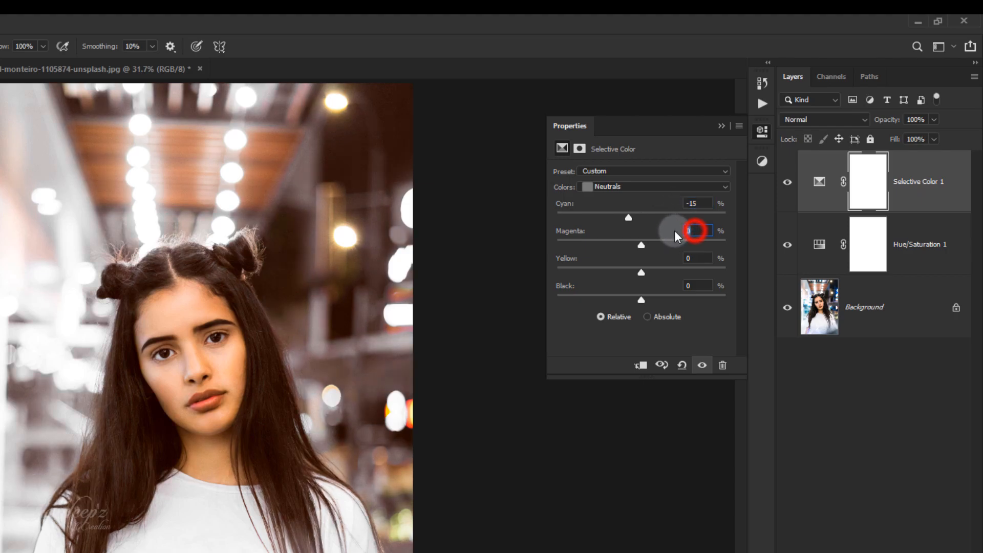
left_click(695, 258)
type("1")
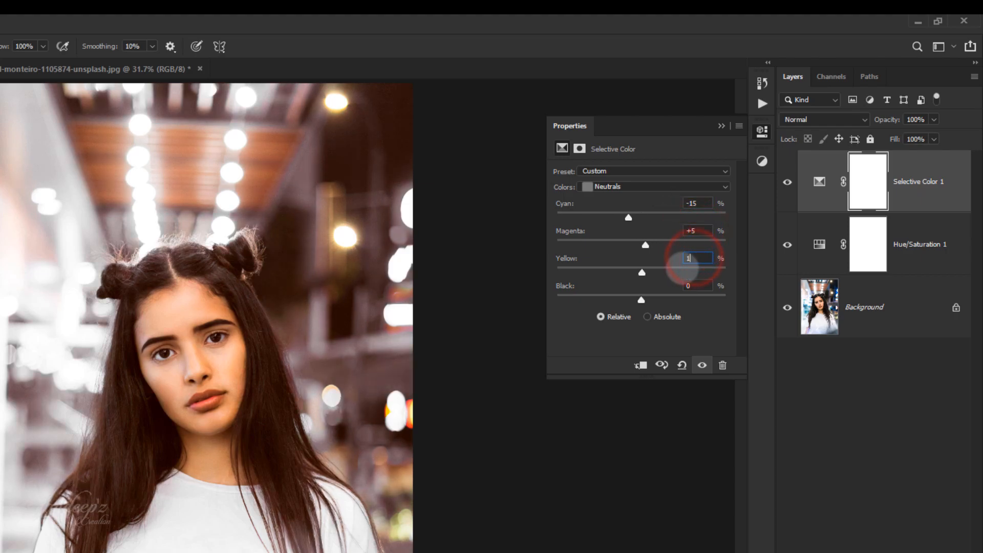
type("10")
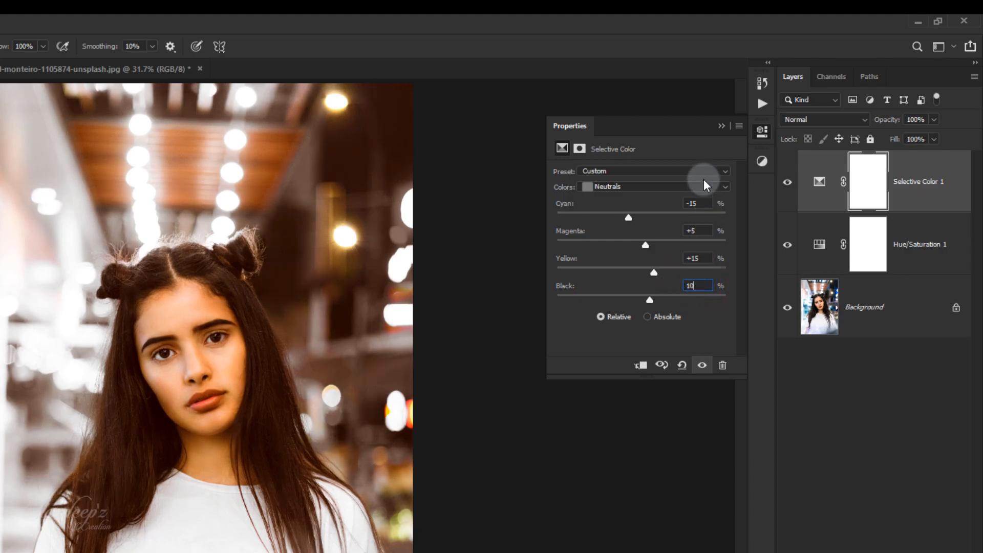
left_click(719, 126)
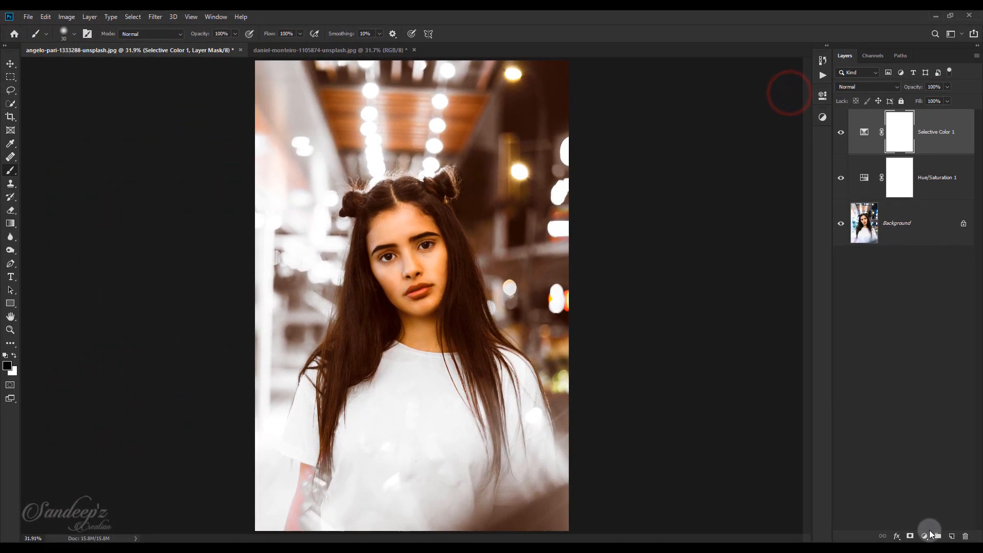
Add a Gradient Map adjustment layer and apply the Violet, Orange gradient preset.
left_click(925, 536)
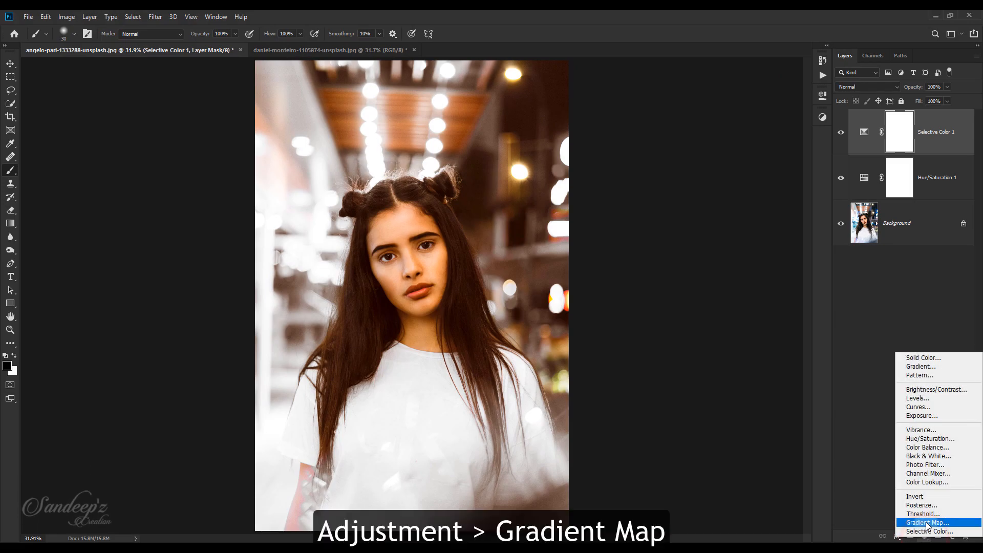
left_click(928, 521)
left_click(715, 132)
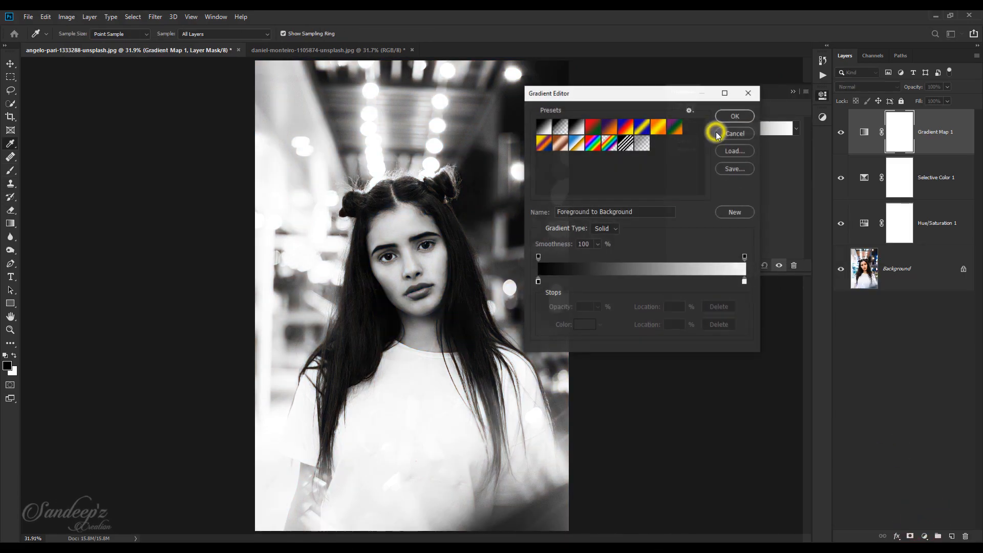
left_click(610, 127)
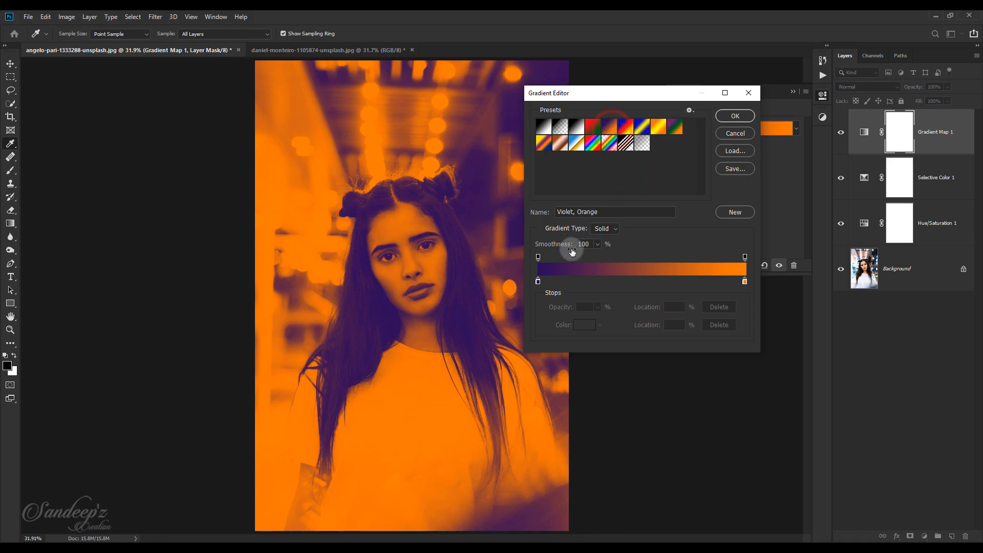
Change the gradient's violet colour stop to grey 808080, accept the gradient and collapse the properties.
left_click(538, 281)
left_click(585, 325)
left_click(751, 353)
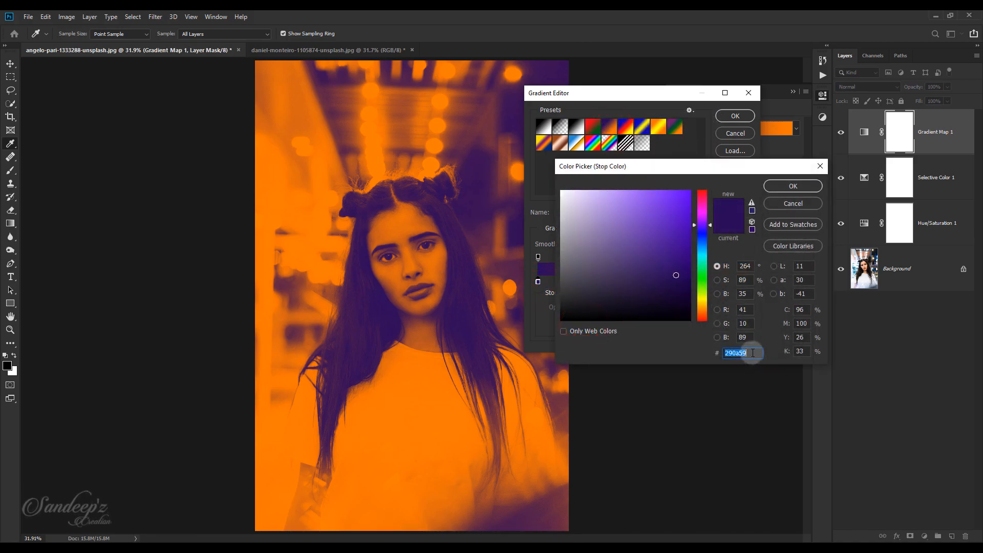
type("80")
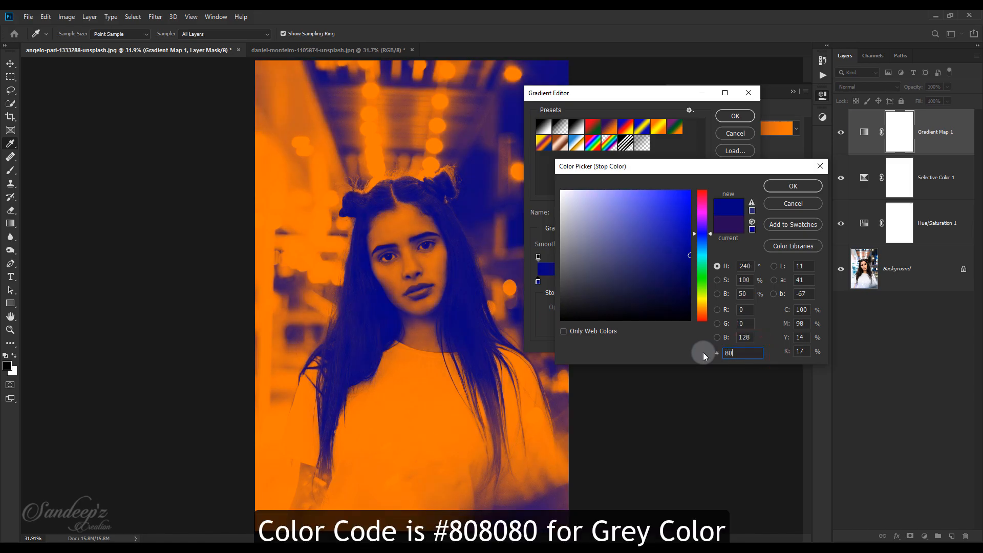
type("8080")
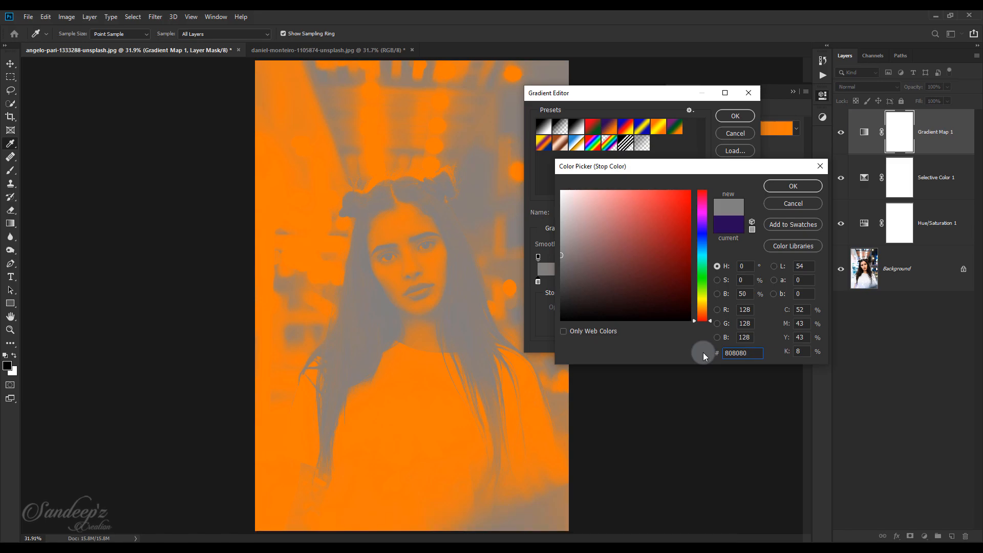
left_click(777, 188)
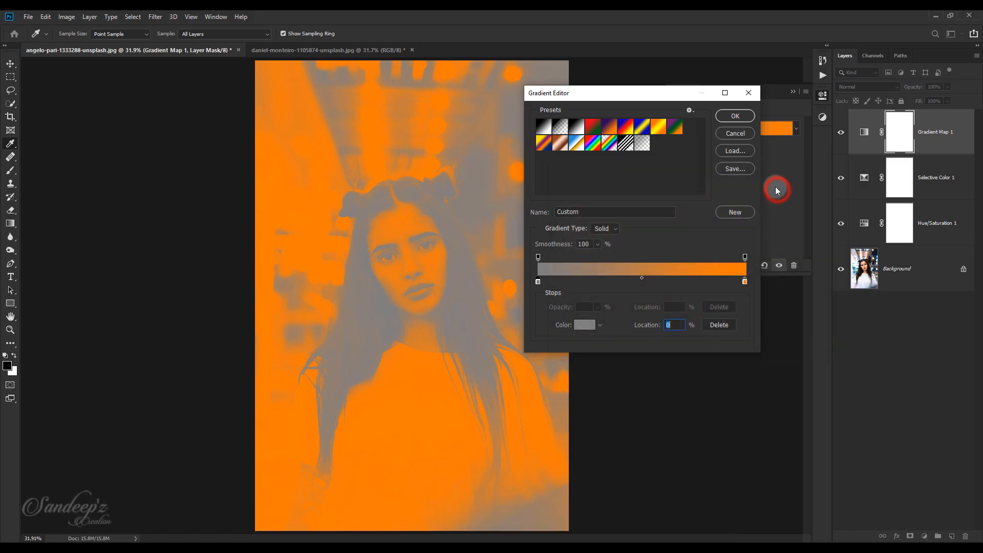
left_click(731, 117)
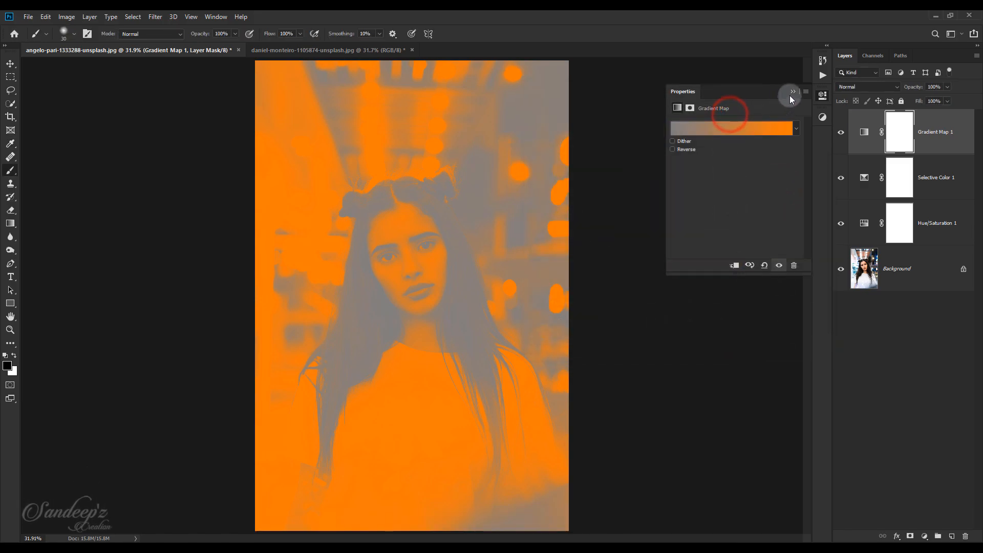
left_click(824, 95)
Set the Gradient Map layer's blend mode to Soft Light and its opacity to 15%.
left_click(865, 86)
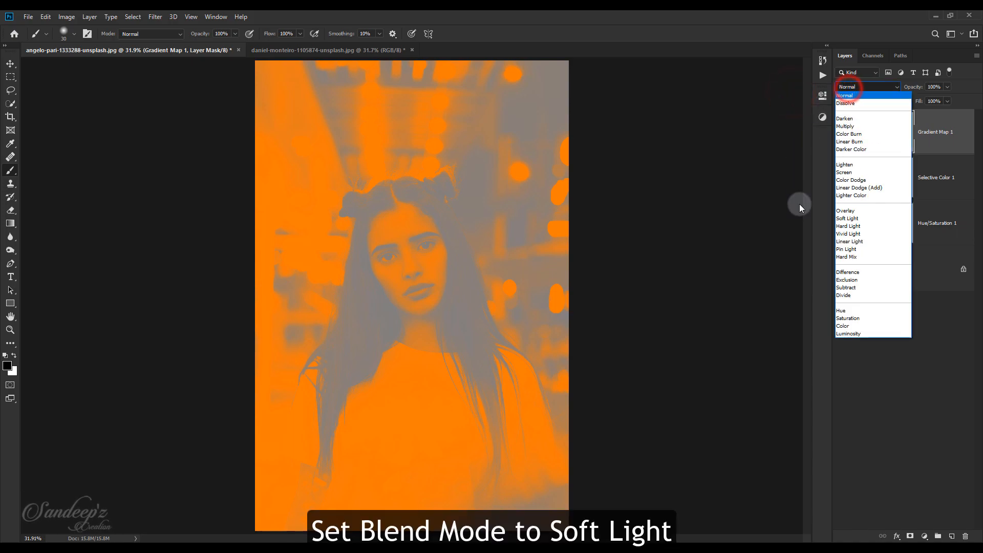
left_click(842, 219)
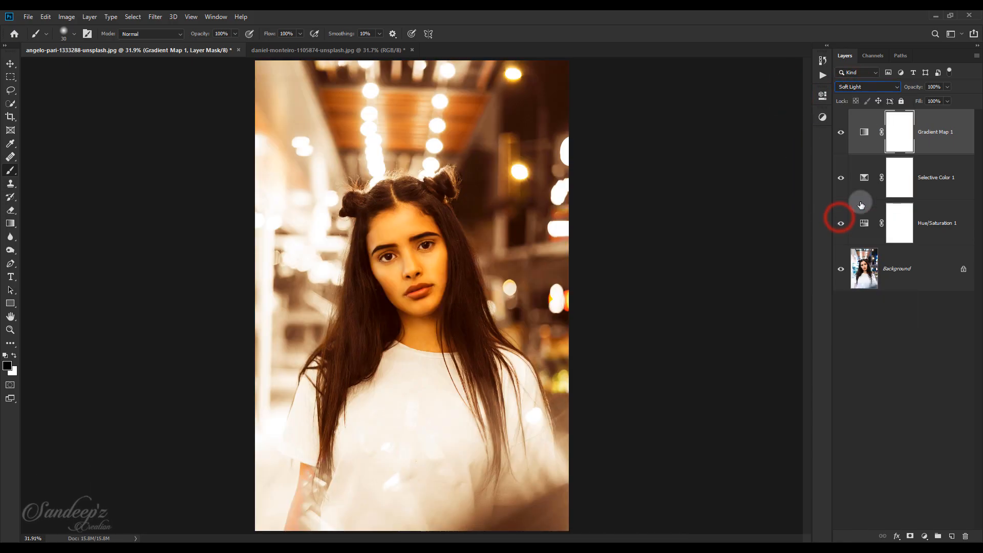
left_click(942, 87)
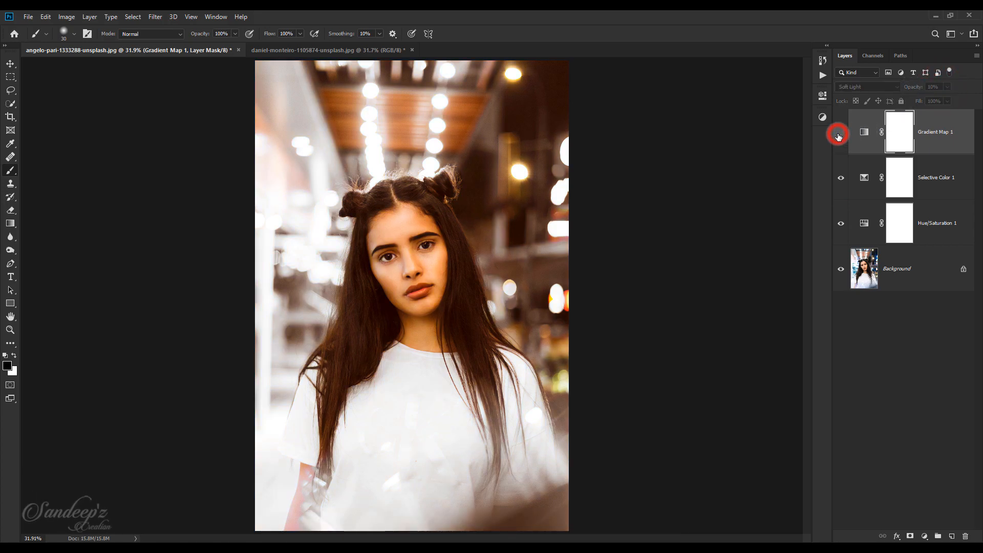
left_click(933, 87)
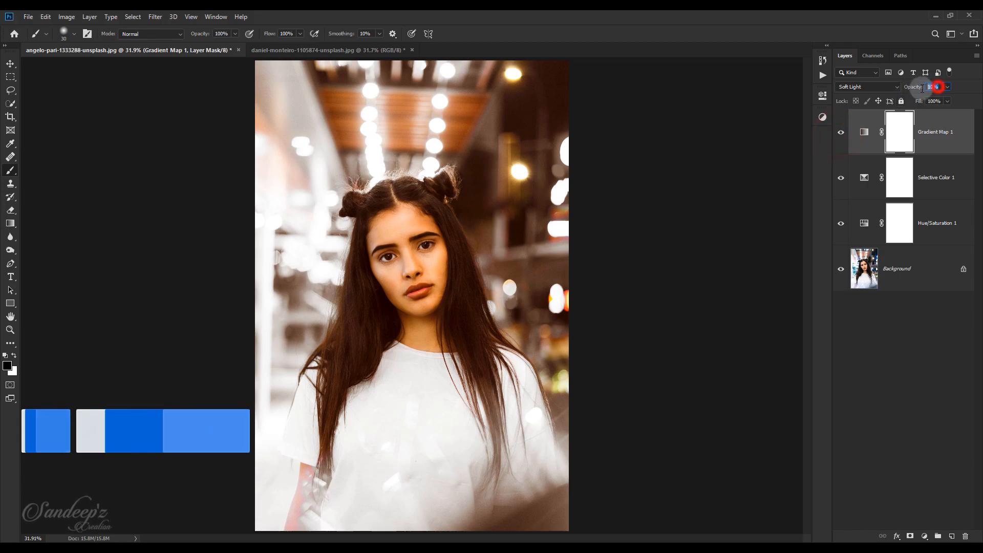
type("15")
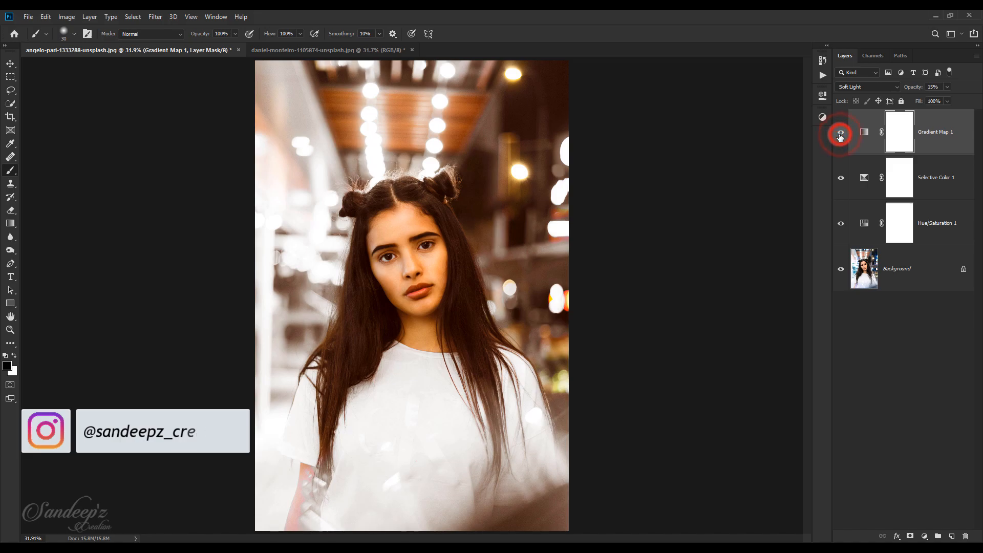
Add a Curves adjustment layer and raise the shadow end of the RGB curve slightly to lift the blacks.
left_click(925, 536)
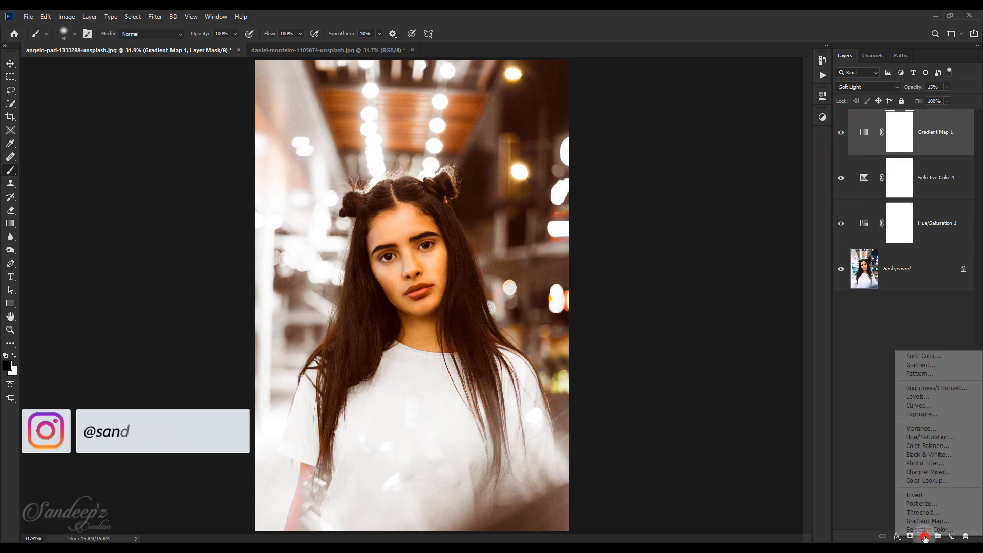
left_click(918, 406)
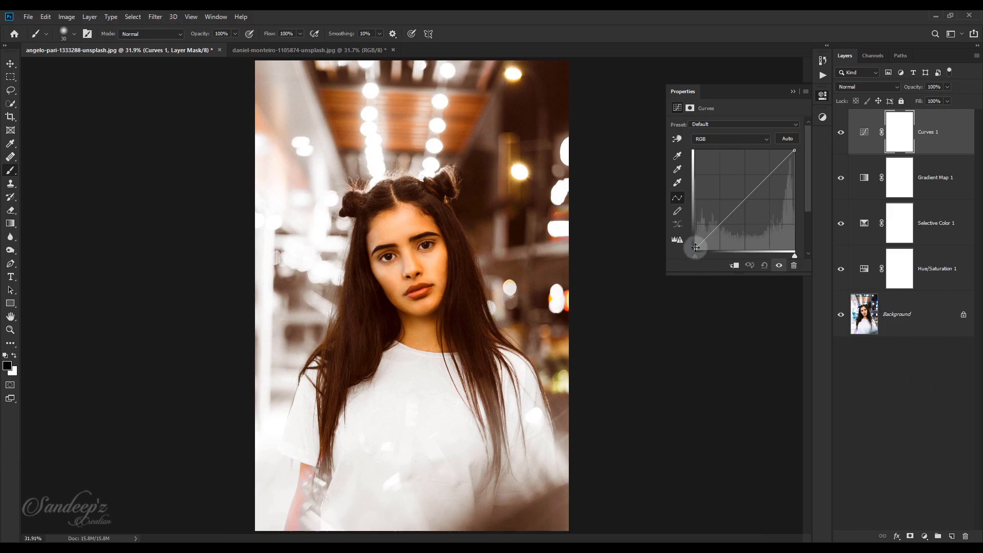
left_click_drag(695, 248, 681, 240)
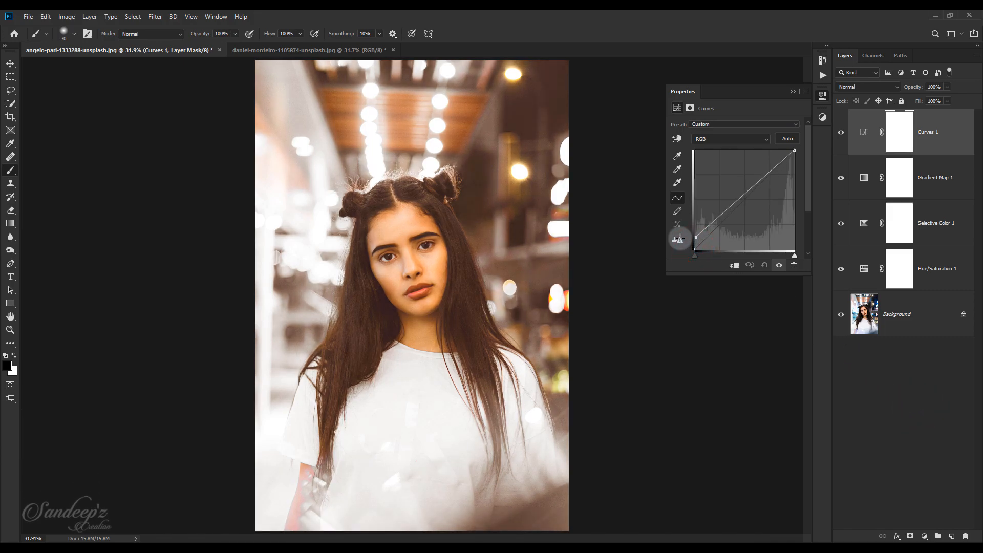
Pull the midtones of the RGB curve down slightly, collapse the properties and preview the Curves layer off and on.
left_click_drag(728, 208, 683, 237)
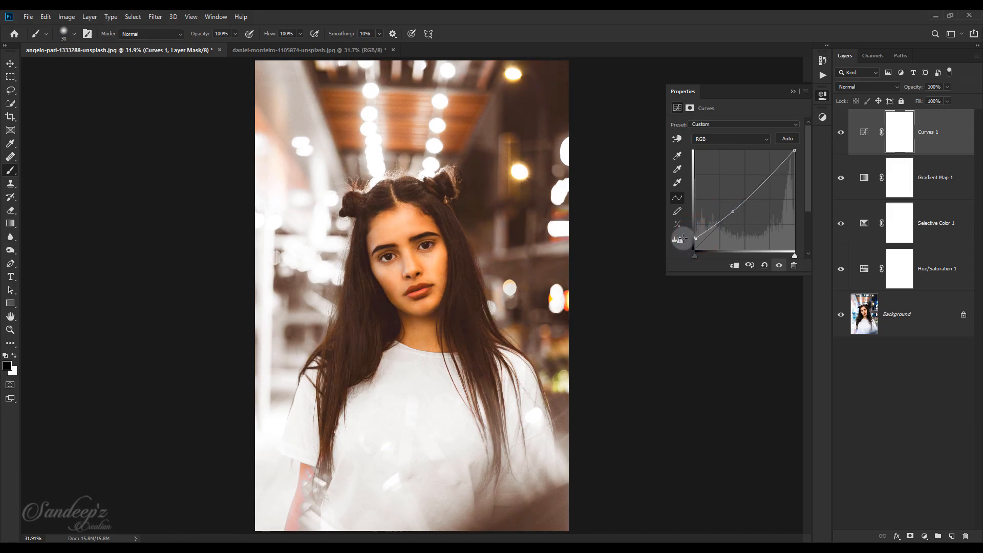
left_click(791, 95)
left_click(840, 133)
left_click(841, 134)
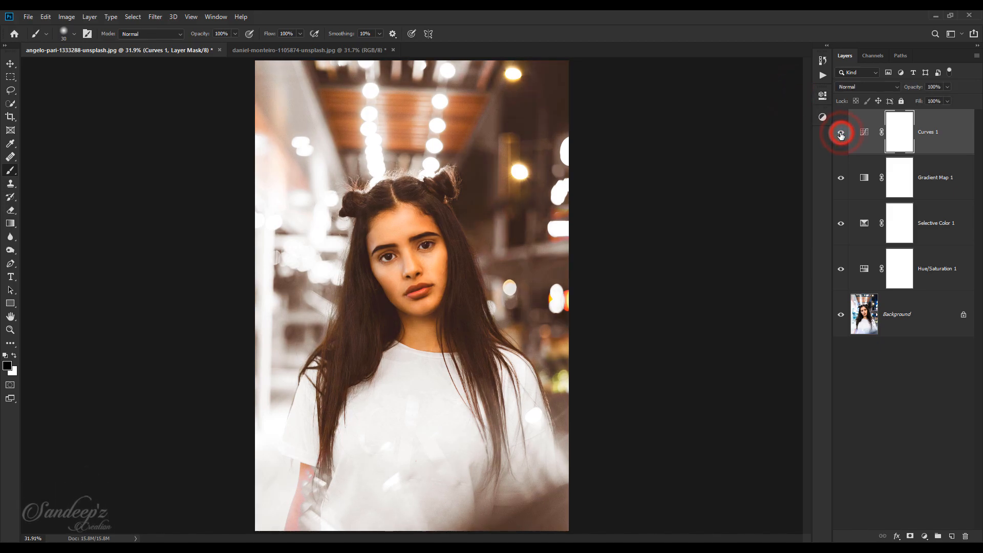
Add a Levels adjustment layer with RGB midtones at 0.88 and the black output level at 17.
left_click(924, 536)
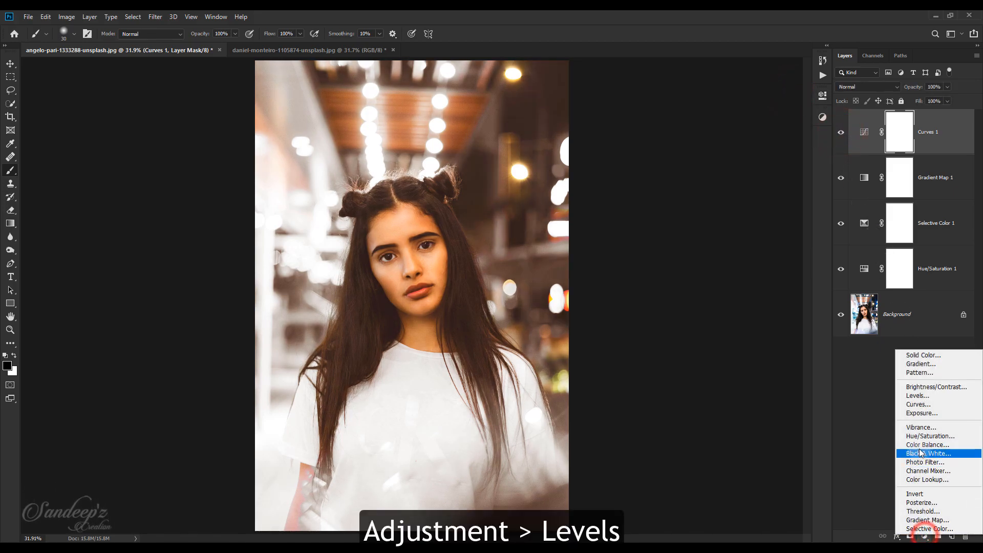
left_click(917, 395)
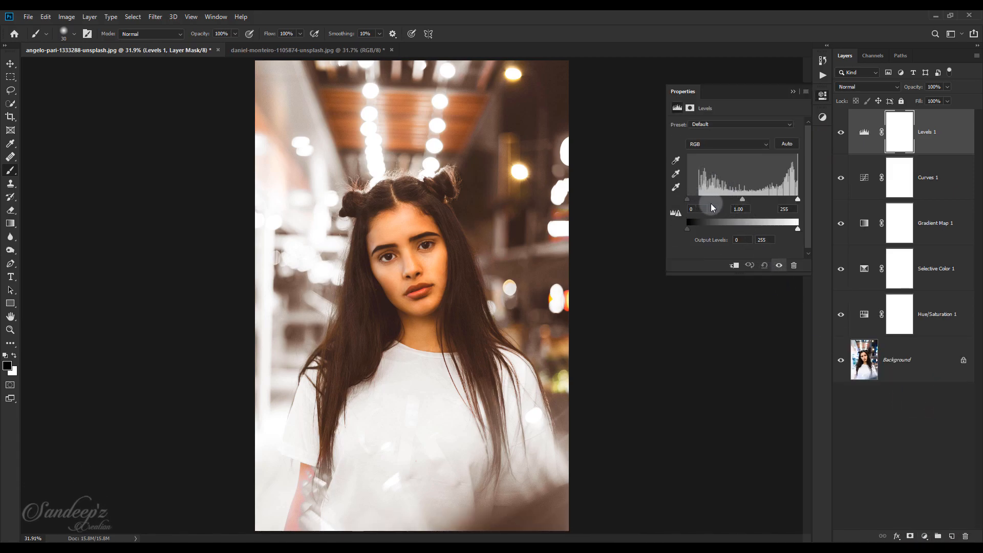
left_click_drag(742, 198, 747, 199)
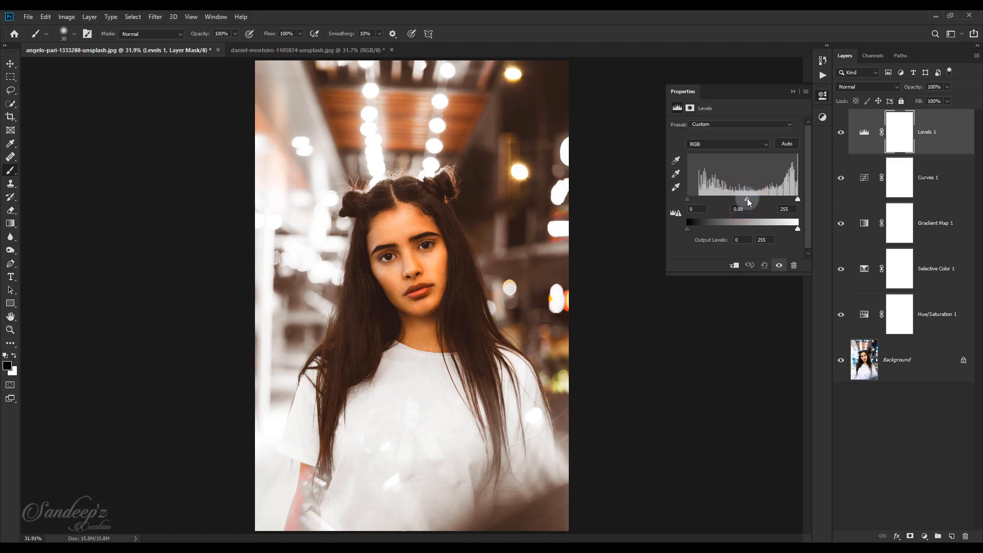
left_click_drag(687, 229, 694, 229)
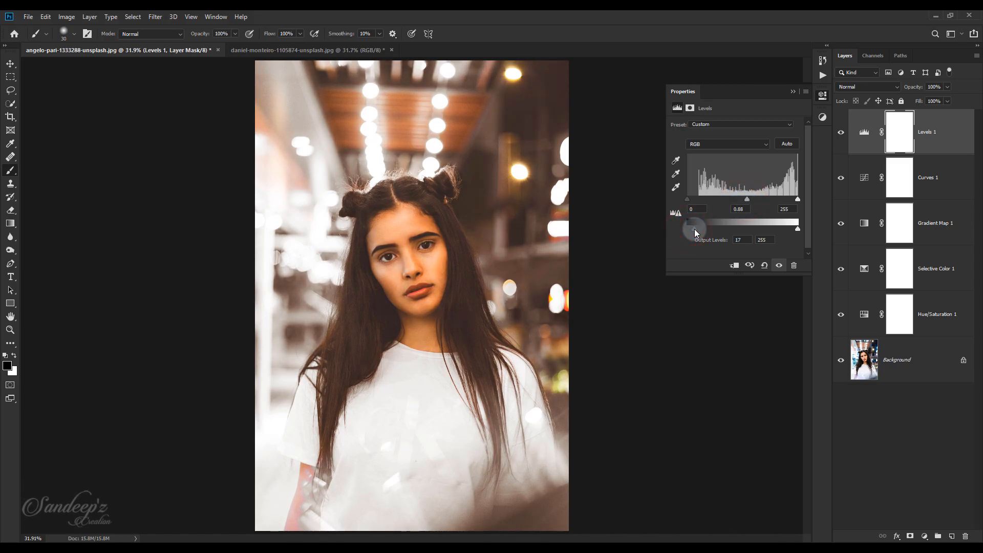
Raise the Red channel's black output level to 22 in the Levels adjustment.
left_click(703, 153)
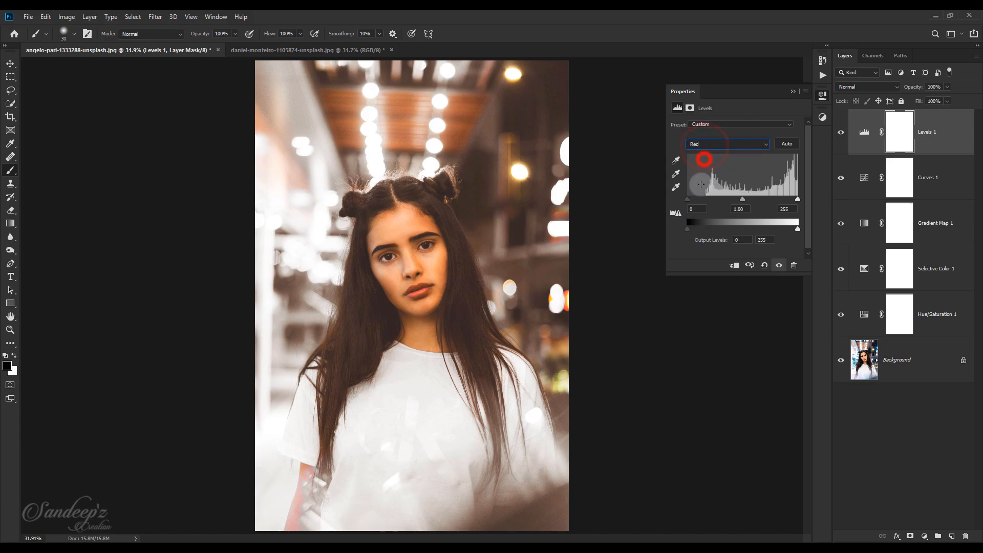
left_click(688, 230)
left_click_drag(688, 229, 696, 229)
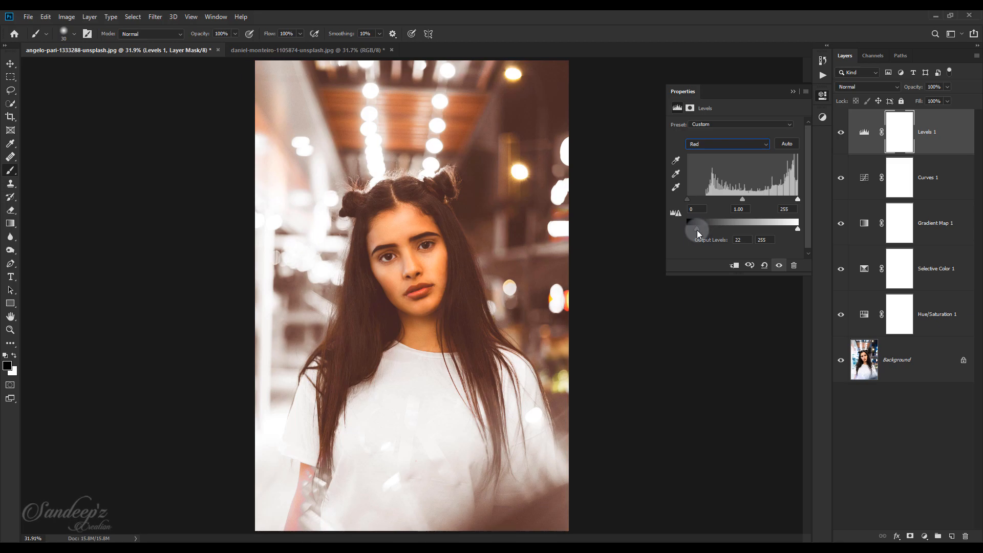
Lower the white output level to 251 for the Green channel and 246 for the Blue channel, and collapse the Levels properties.
left_click(715, 148)
left_click(710, 166)
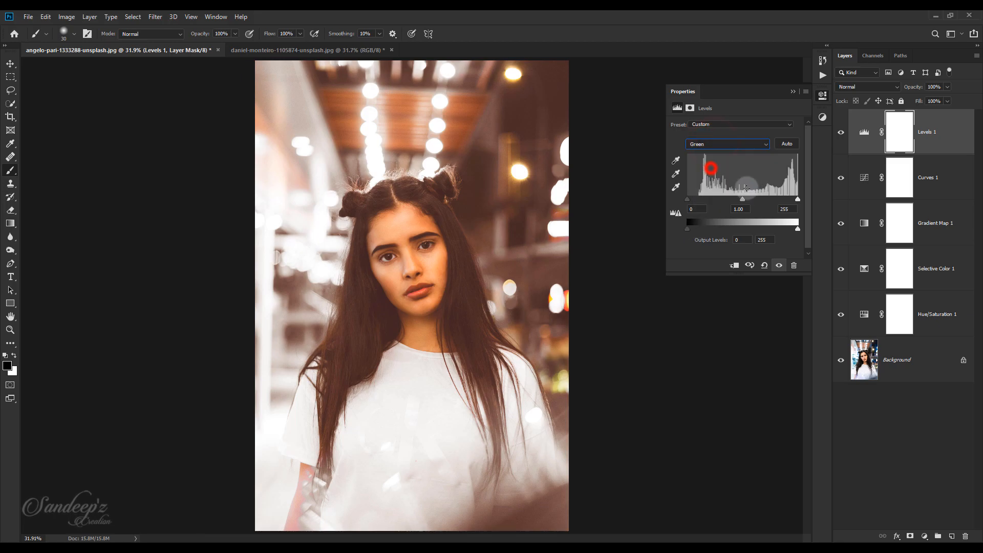
left_click_drag(799, 228, 797, 230)
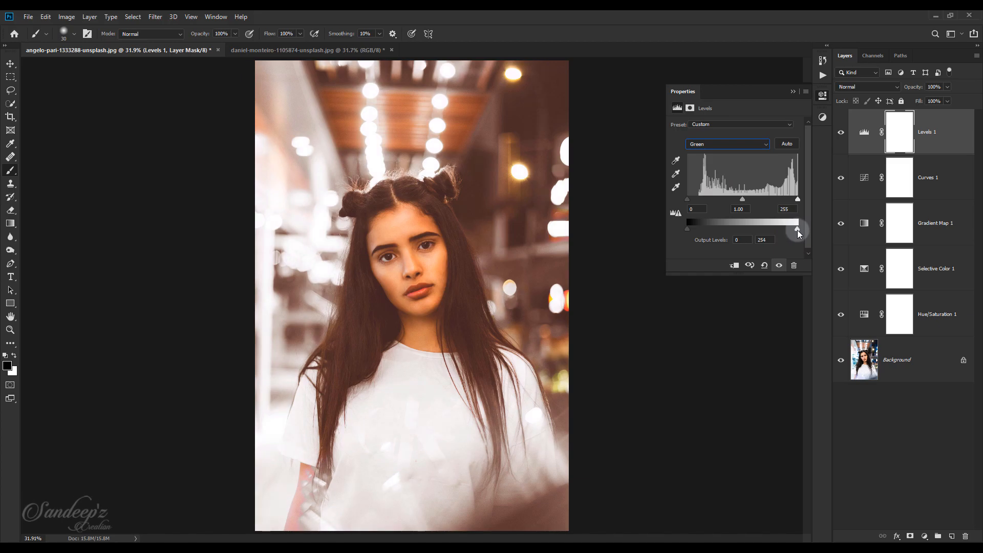
left_click(749, 147)
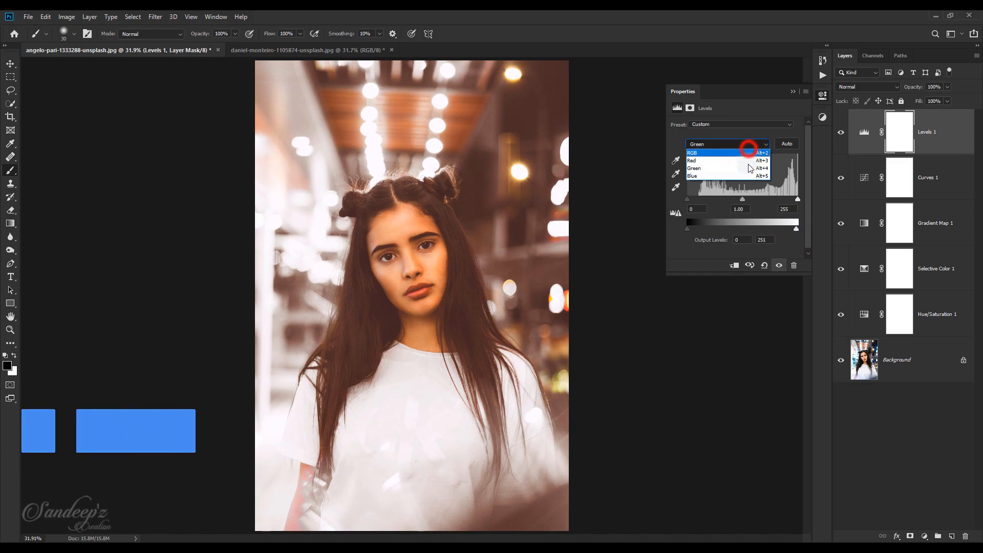
left_click(748, 176)
left_click_drag(796, 229, 795, 231)
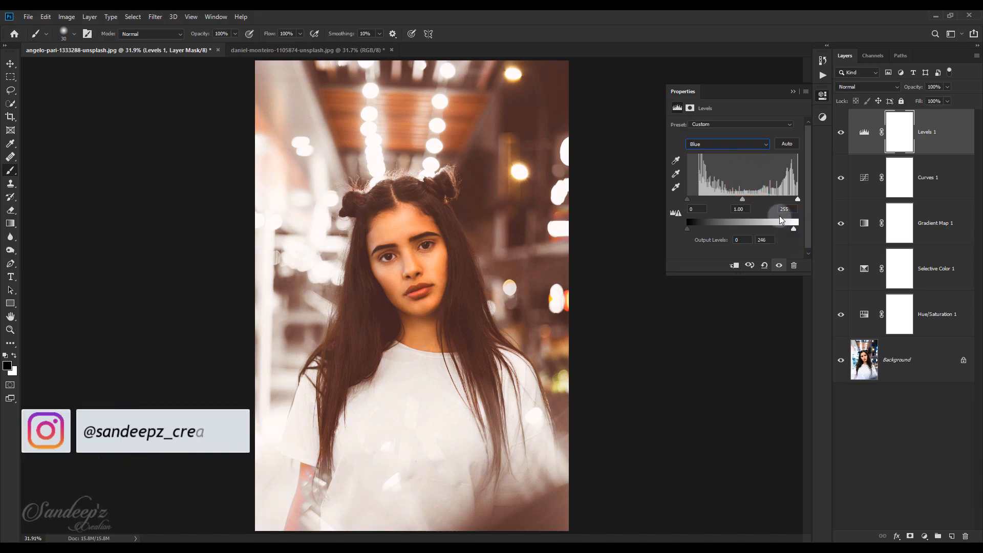
left_click(792, 92)
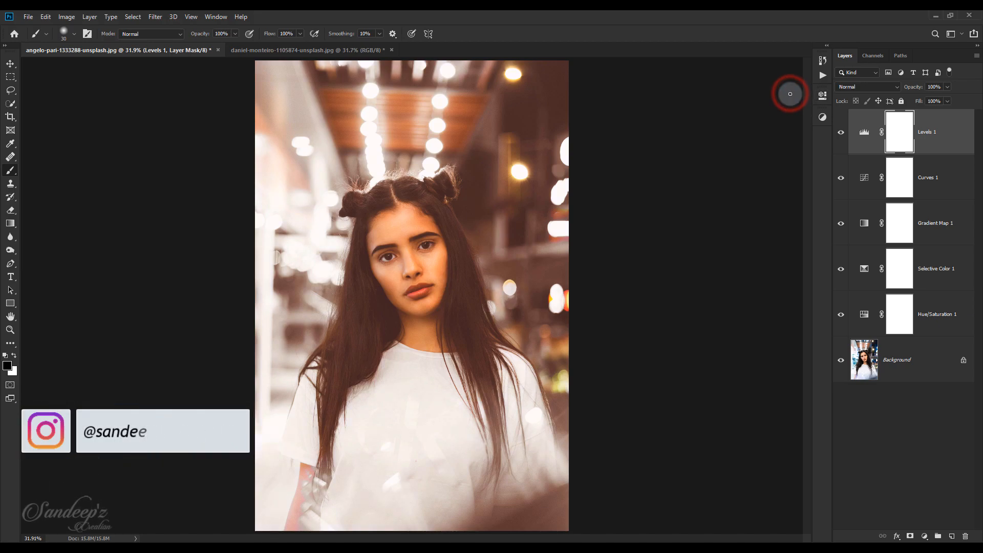
Compare the graded portrait with the original by hiding and restoring all the adjustment layers.
left_click(840, 363, "alt")
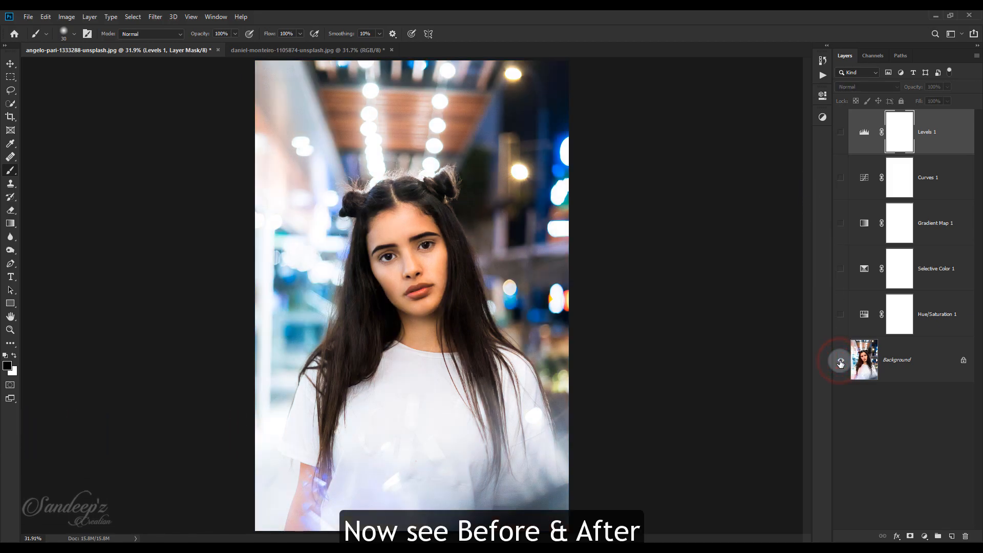
left_click(840, 363, "alt")
left_click(841, 363, "alt")
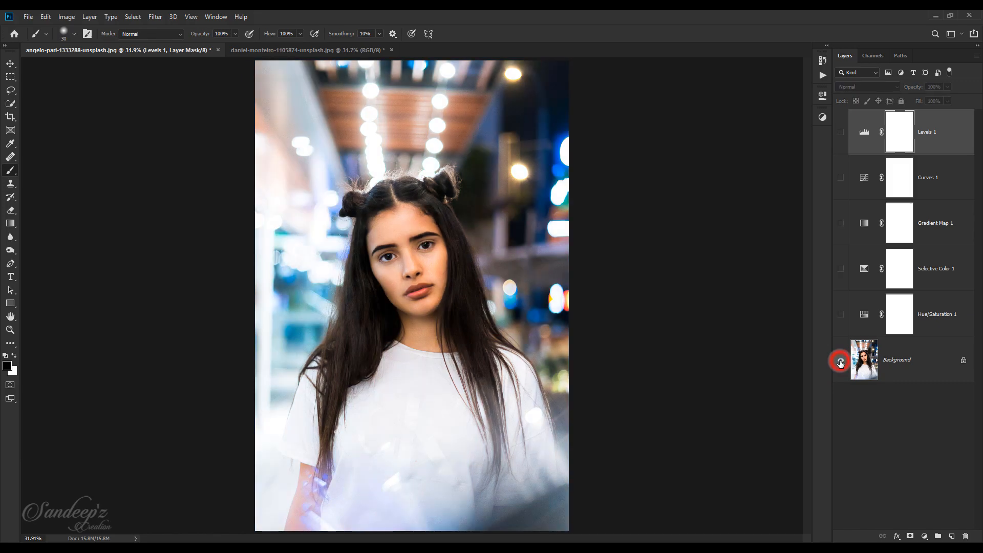
left_click(840, 362, "alt")
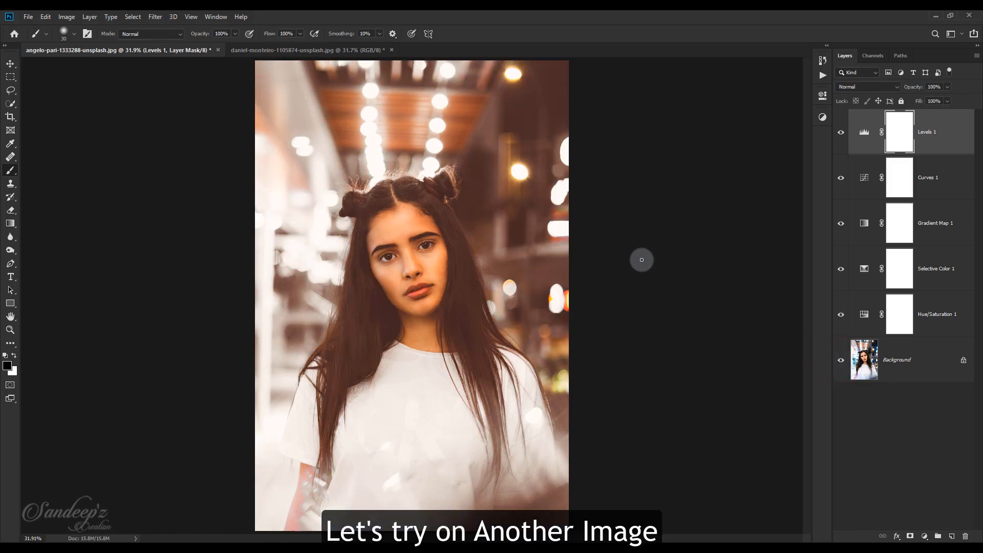
Switch to the second open image and bring up the recorded actions.
left_click(336, 50)
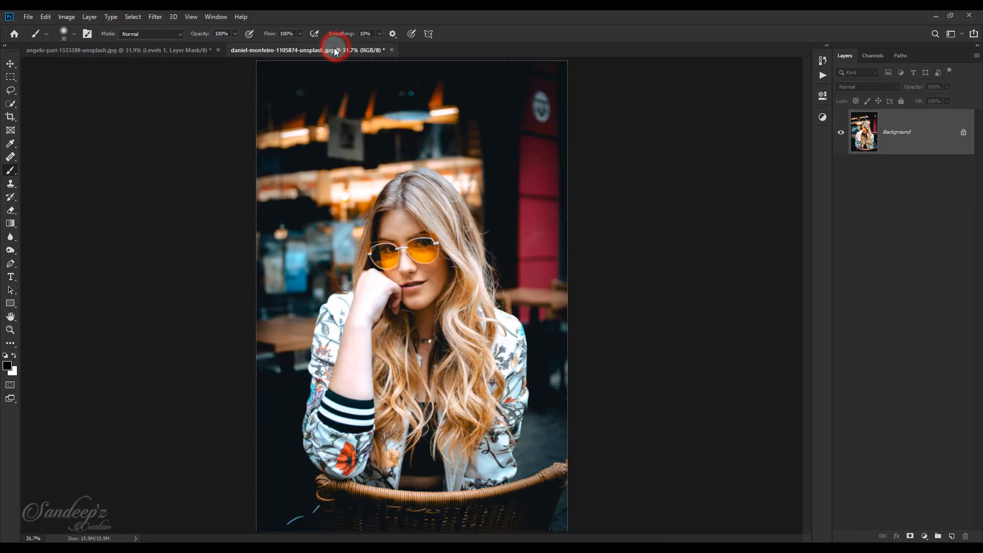
left_click(822, 76)
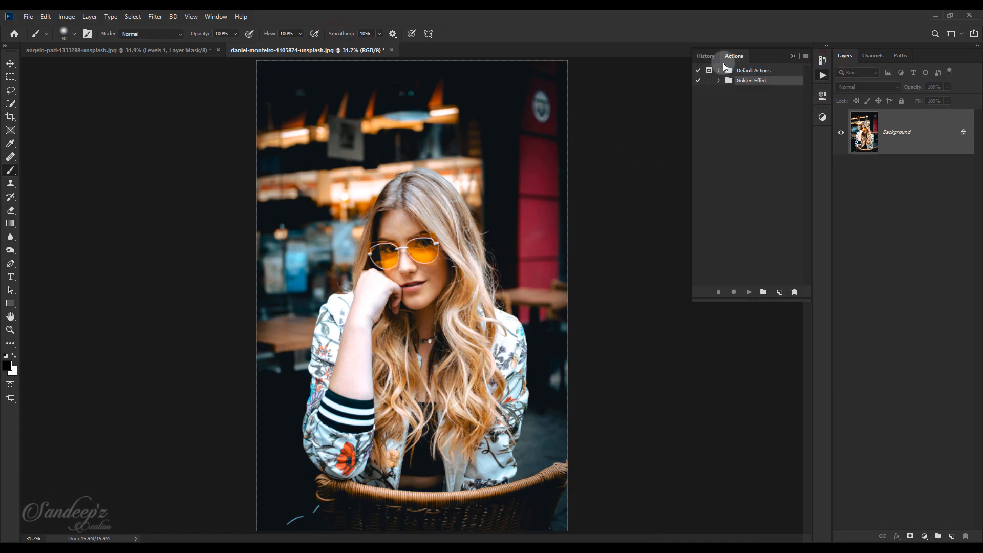
left_click(216, 17)
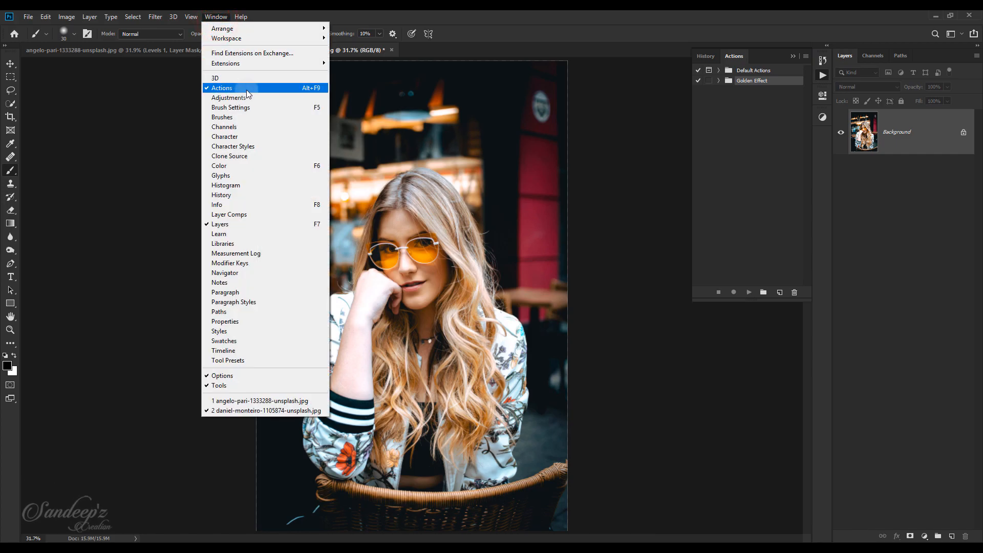
left_click(765, 57)
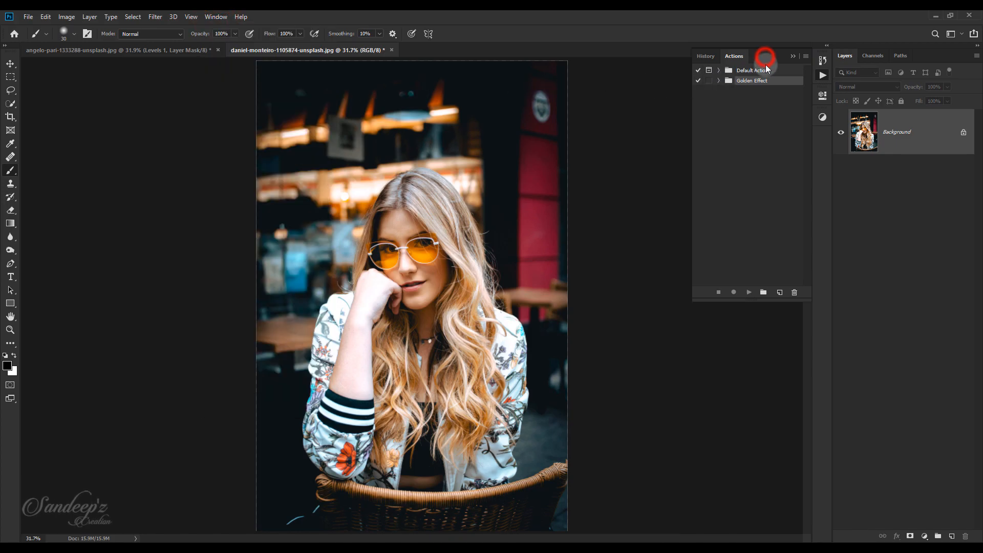
Play the Start action from the Golden Effect set on the image and collapse the actions.
left_click(718, 81)
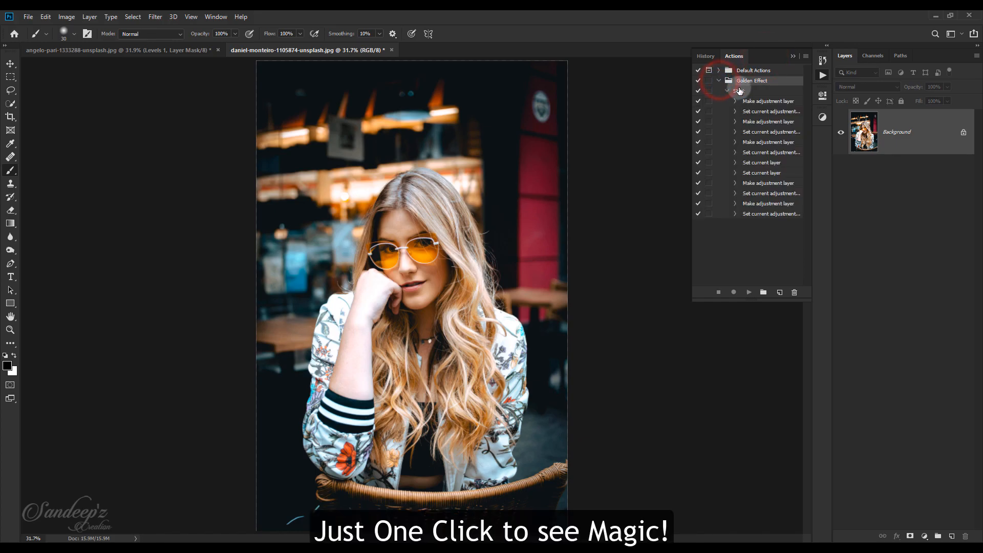
left_click(739, 91)
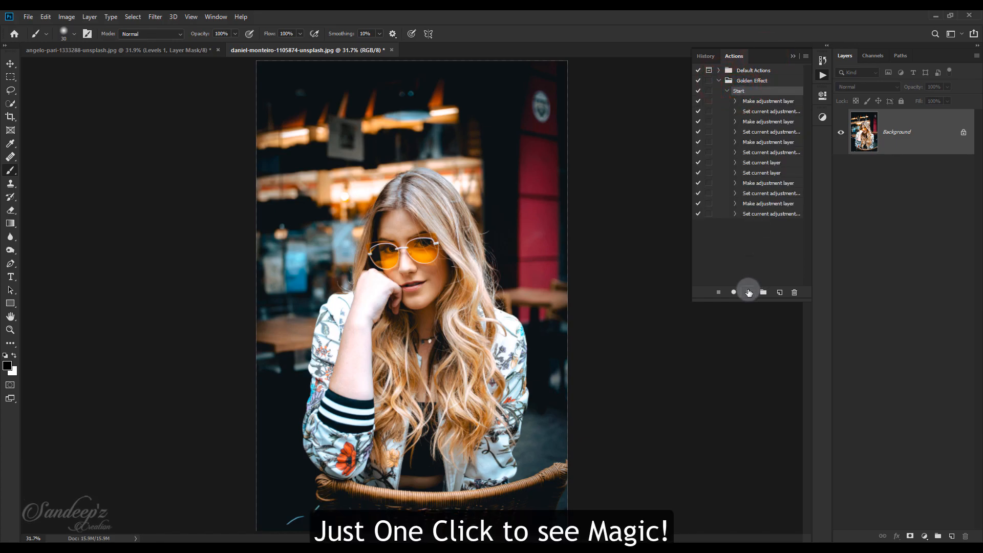
left_click(749, 292)
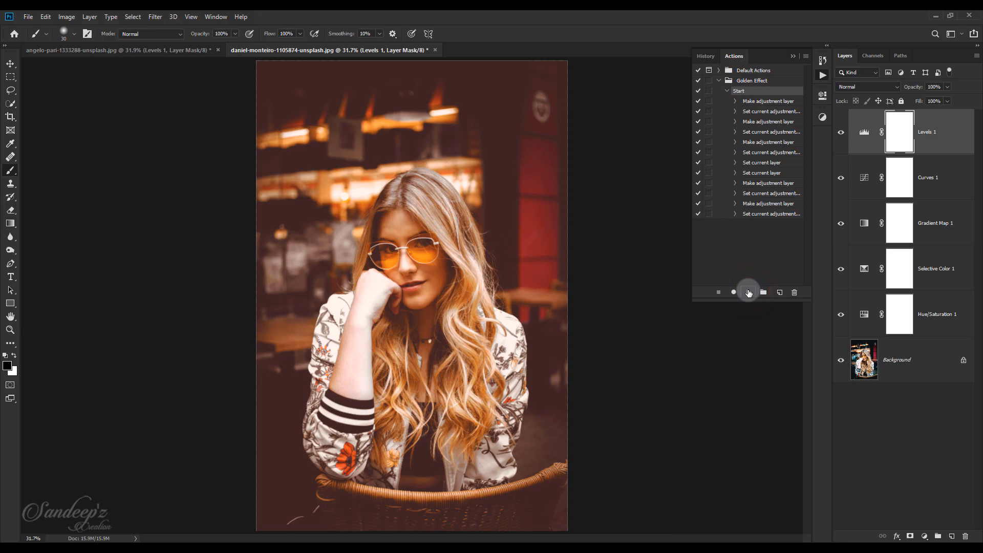
left_click(792, 57)
left_click(792, 57)
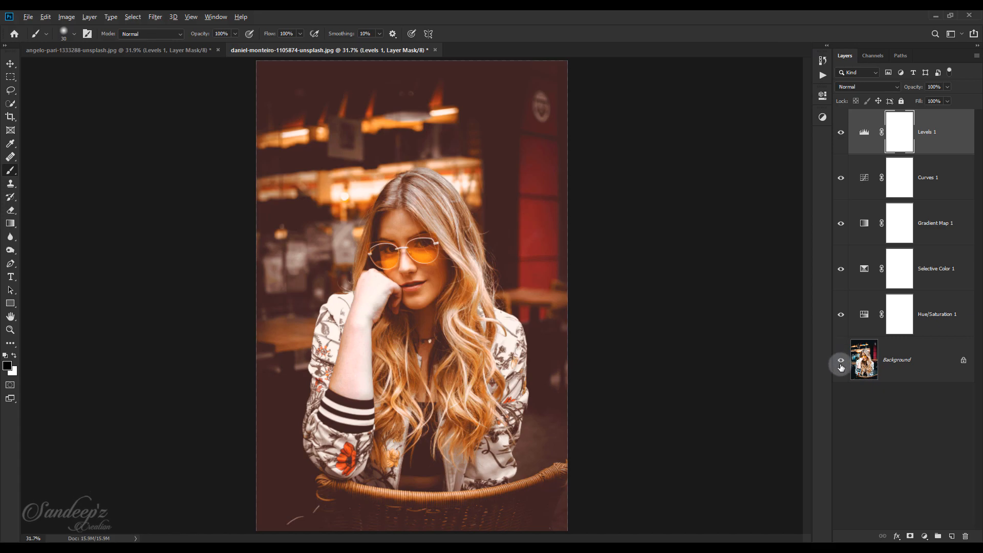
Raise the shadow end and the midtone point of the Curves 1 layer's RGB curve slightly, and collapse its properties.
double_click(860, 184)
left_click(693, 240)
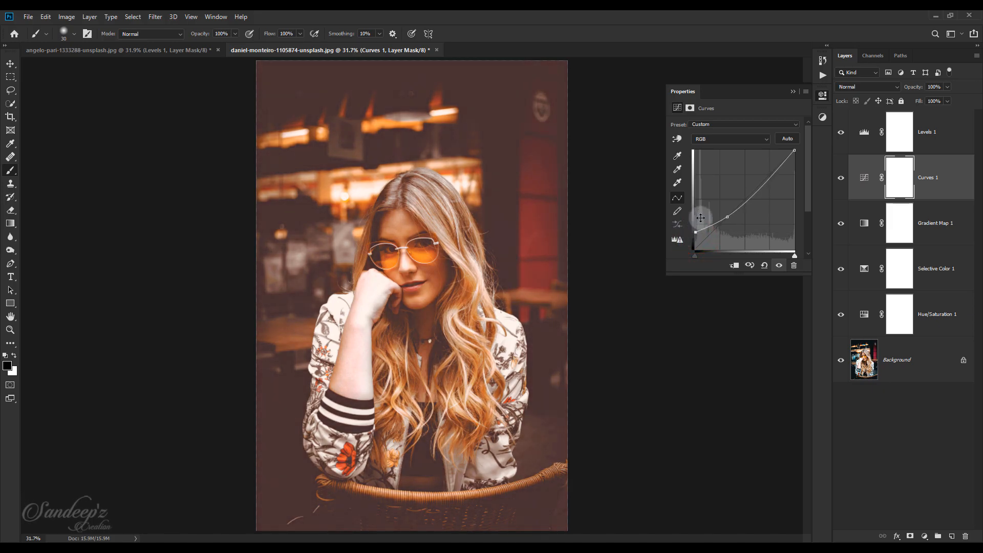
left_click_drag(727, 216, 735, 210)
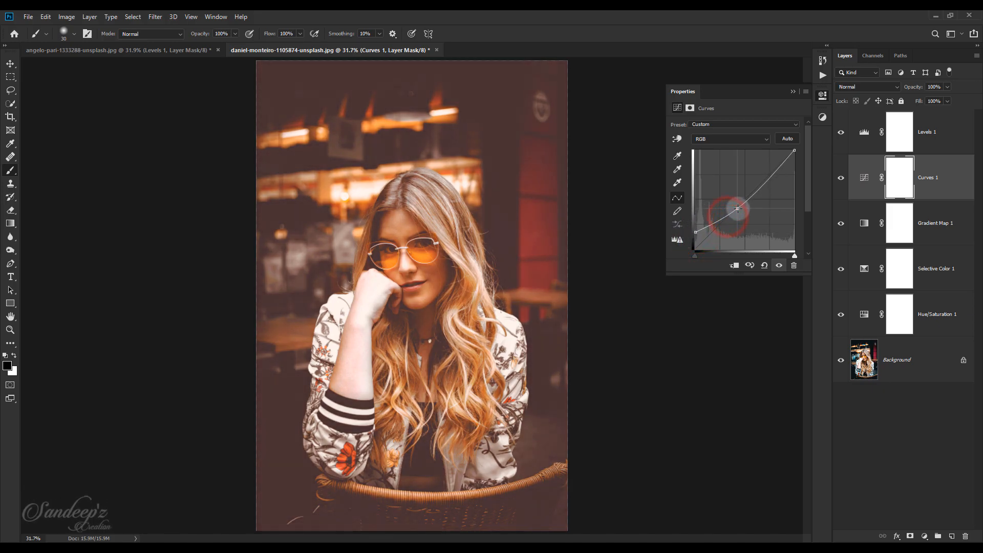
left_click(791, 93)
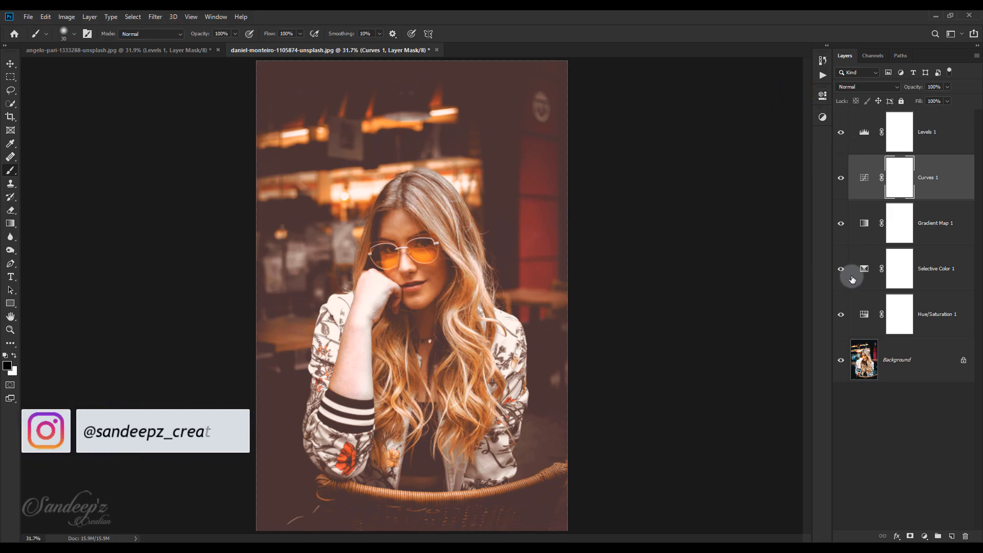
Compare the second image before and after grading by repeatedly isolating the Background layer and restoring the adjustment layers.
left_click(840, 360, "alt")
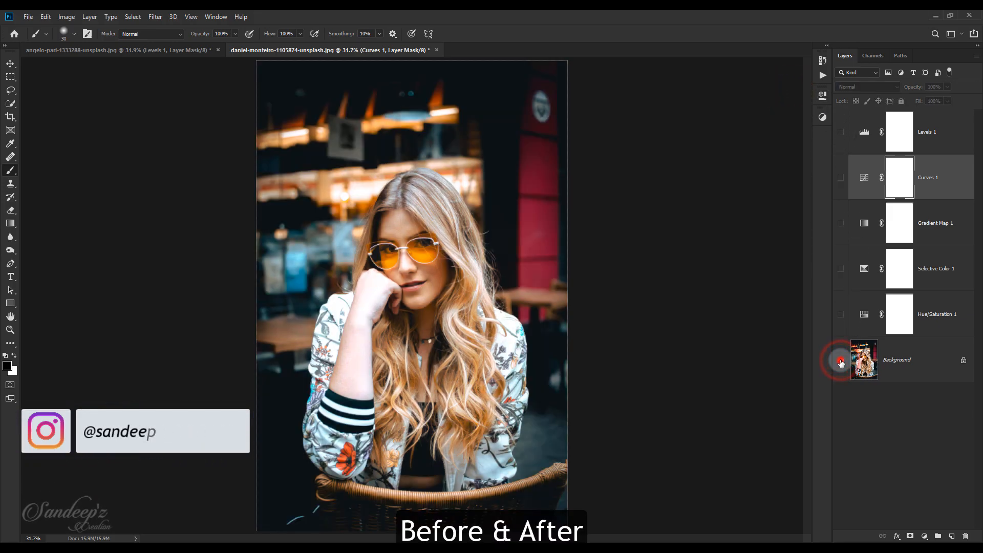
left_click(840, 360, "alt")
left_click(840, 361, "alt")
left_click(840, 361, "alt")
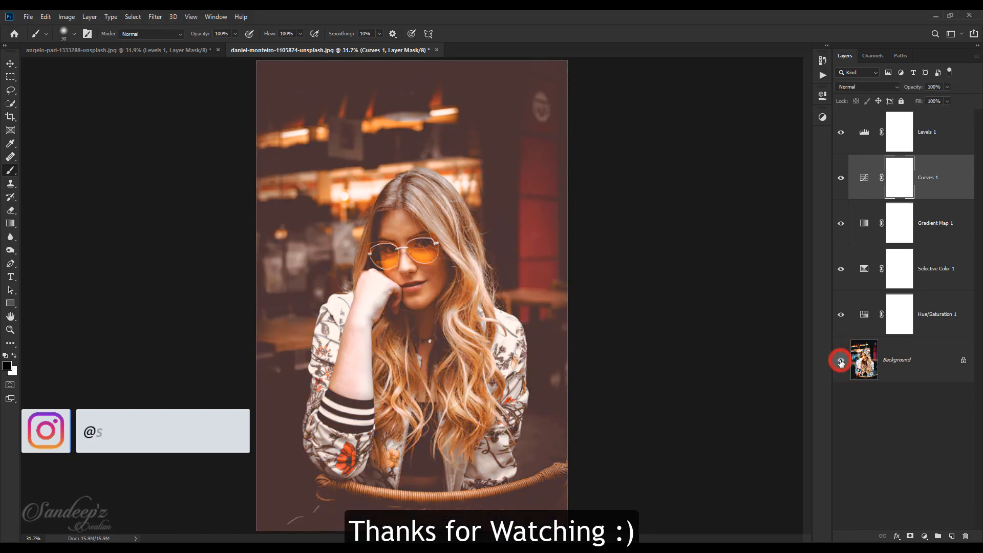
left_click(841, 361, "alt")
left_click(840, 360, "alt")
left_click(840, 361, "alt")
left_click(840, 362, "alt")
left_click(840, 362, "alt")
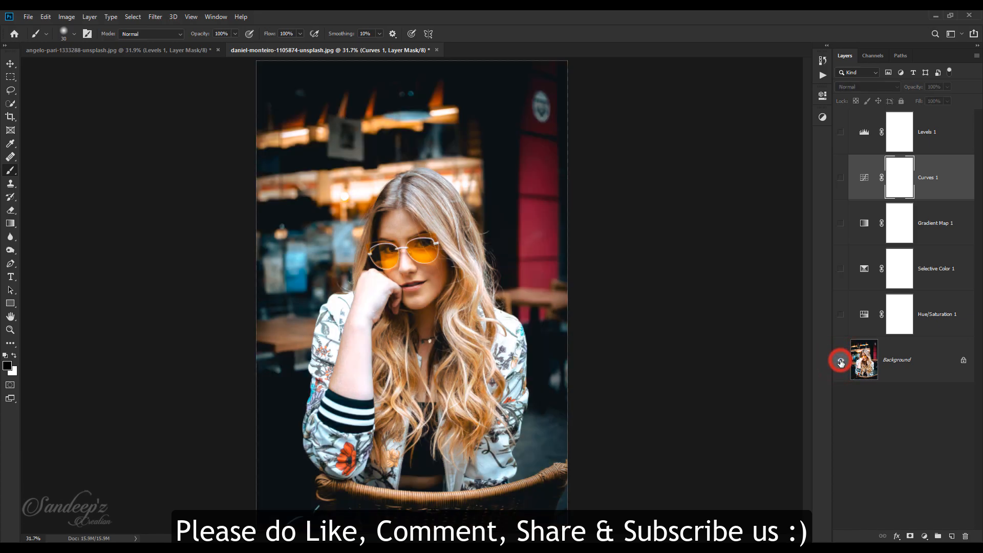
left_click(840, 361, "alt")
left_click(841, 361, "alt")
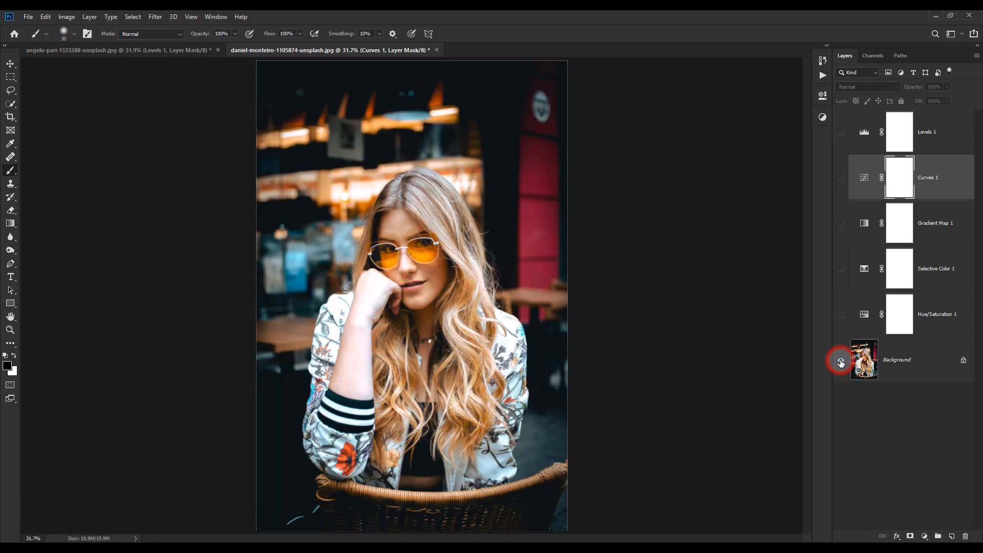